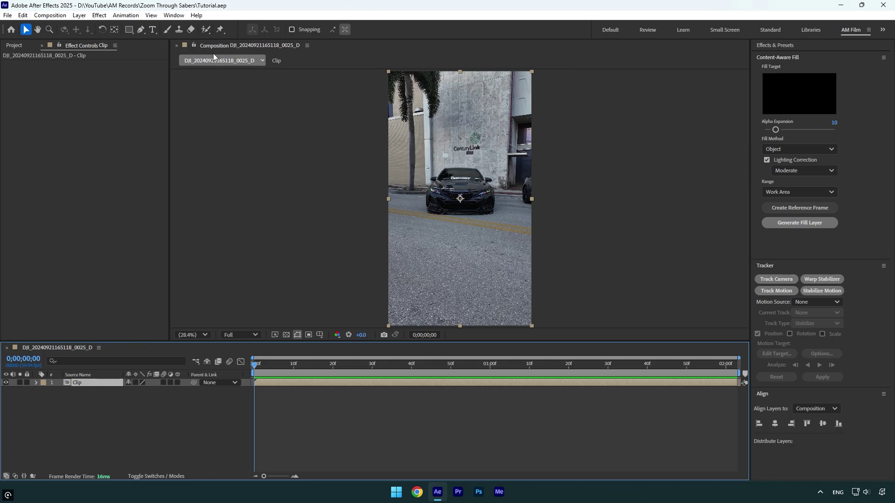
# Paint a Roto Brush matte over the whole car in the Clip layer and freeze it
pyautogui.click(206, 30)
pyautogui.doubleClick(460, 186)
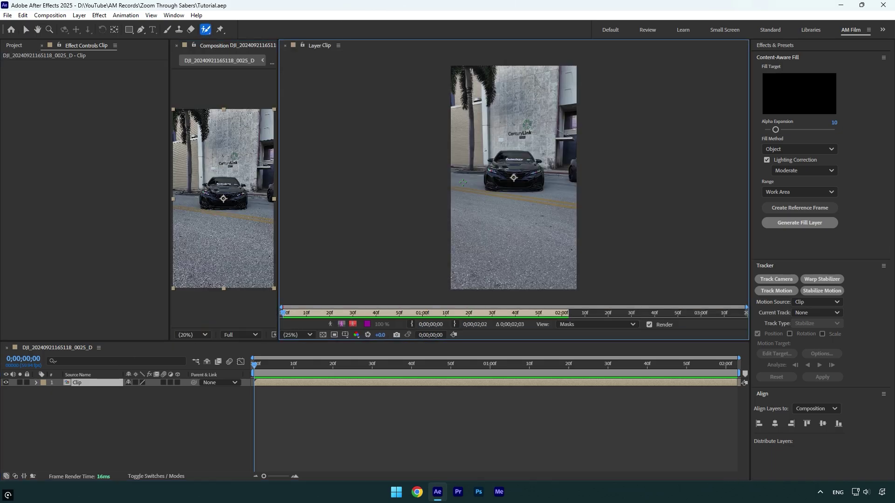
pyautogui.moveTo(497, 85); pyautogui.dragTo(446, 168)
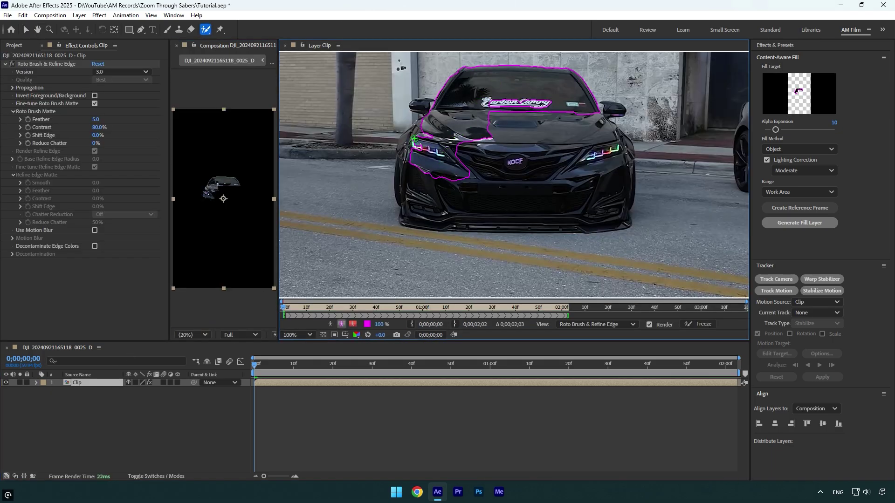
pyautogui.moveTo(427, 127)
pyautogui.mouseDown()
pyautogui.moveTo(410, 143)
pyautogui.moveTo(407, 187)
pyautogui.mouseUp()
pyautogui.moveTo(404, 145); pyautogui.dragTo(506, 226)
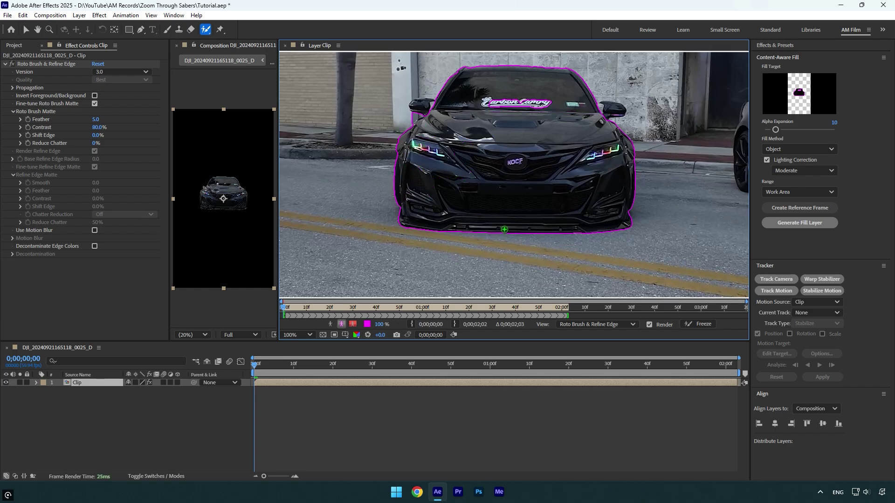
pyautogui.scroll(3, 506, 186)
pyautogui.scroll(-3, 526, 180)
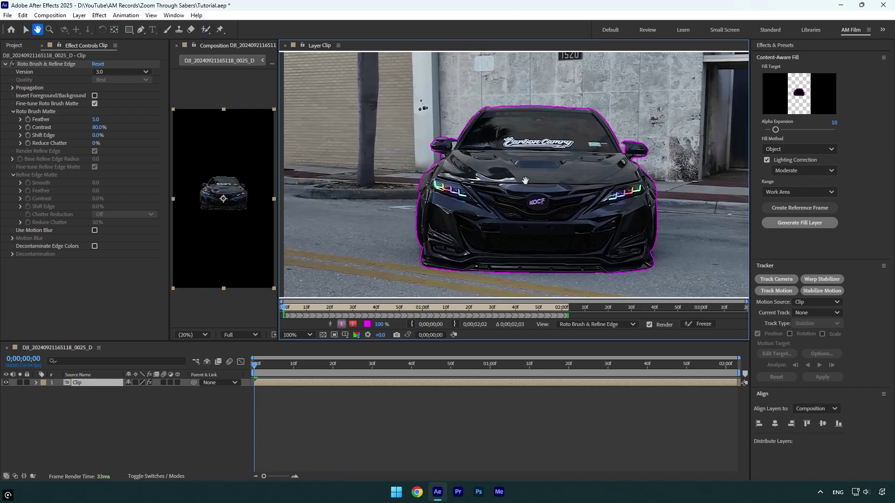
pyautogui.click(703, 323)
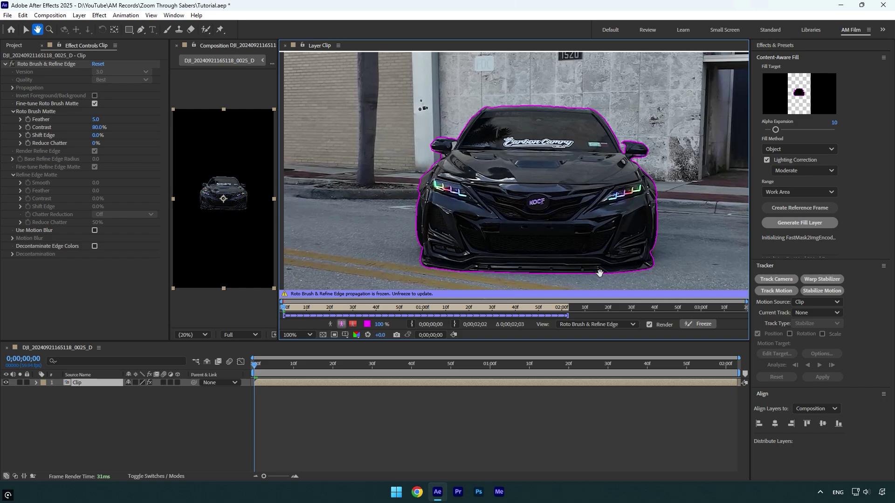
# Duplicate the clip layer and name the copies 'Car only' and 'Original'
pyautogui.click(285, 46)
pyautogui.hotkey('ctrl', 'd')
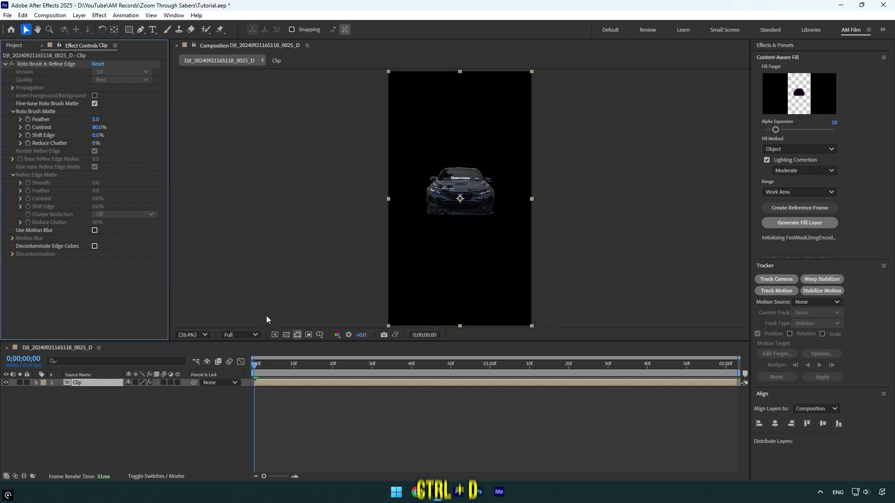
pyautogui.press('Return')
pyautogui.write('Car')
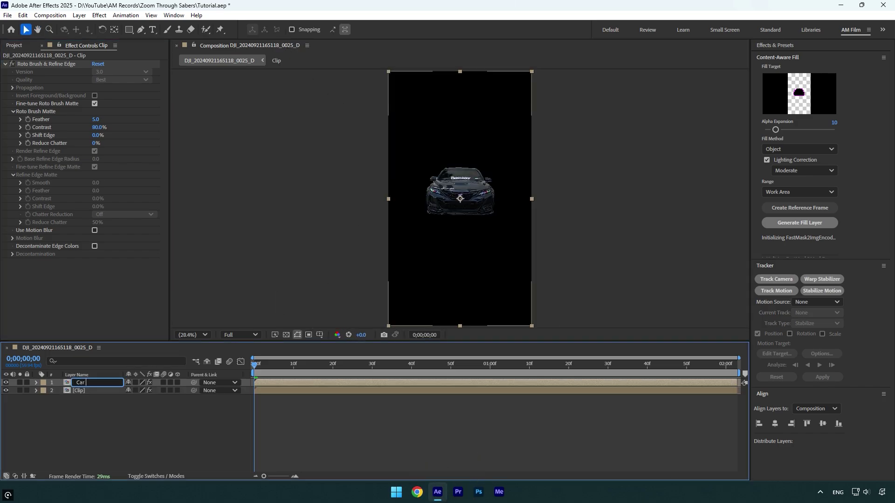
pyautogui.write(' only')
pyautogui.click(80, 391)
pyautogui.press('Return')
pyautogui.write('Original')
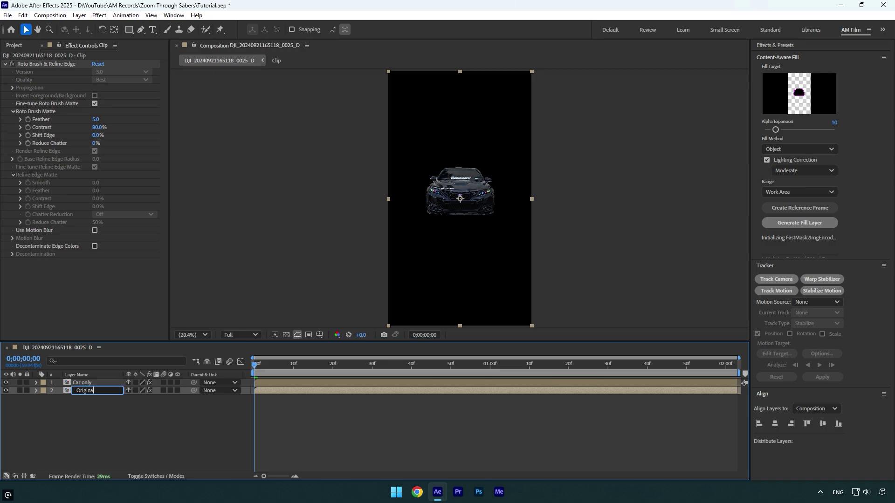
pyautogui.press('Return')
# Delete the Roto Brush effect from Original and hide that layer
pyautogui.click(45, 63)
pyautogui.press('Delete')
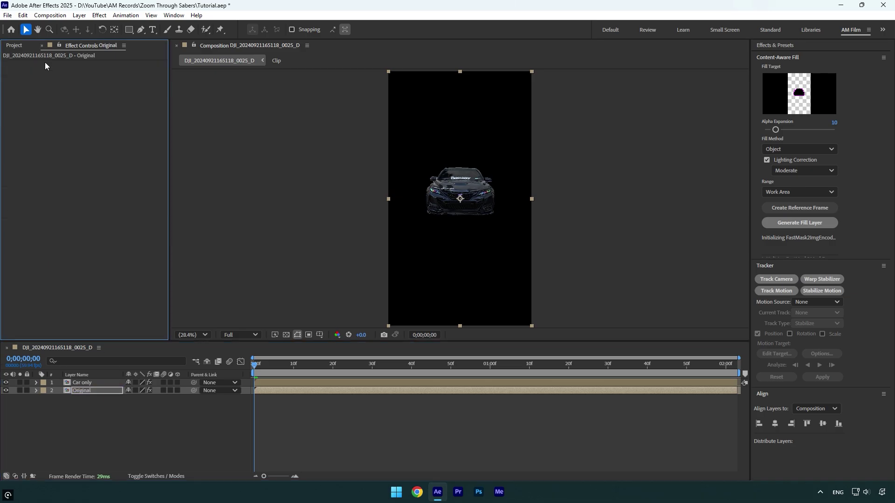
pyautogui.click(6, 391)
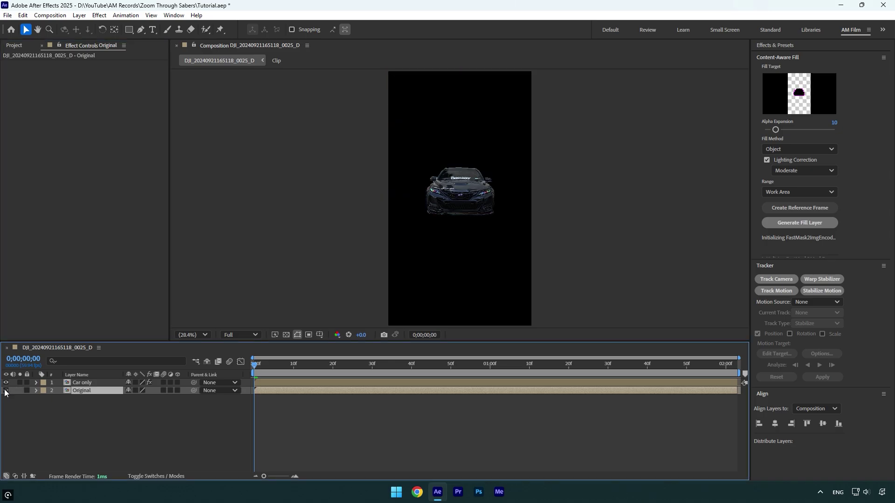
# Create a new solid named Saber and apply the Saber effect to it
pyautogui.rightClick(72, 420)
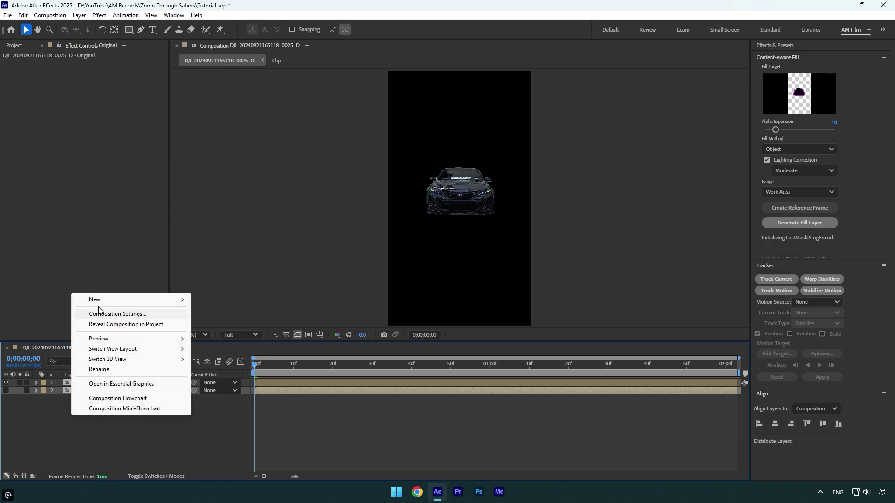
pyautogui.moveTo(102, 299)
pyautogui.click(224, 325)
pyautogui.write('Saber')
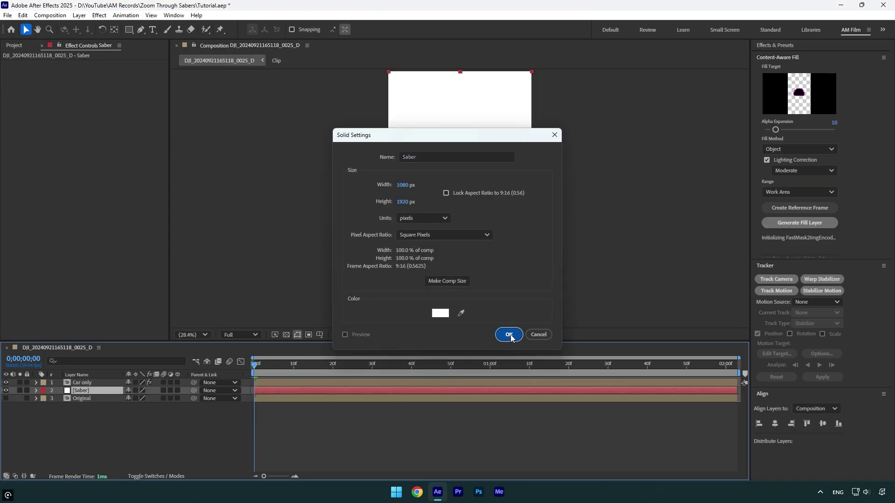
pyautogui.click(509, 334)
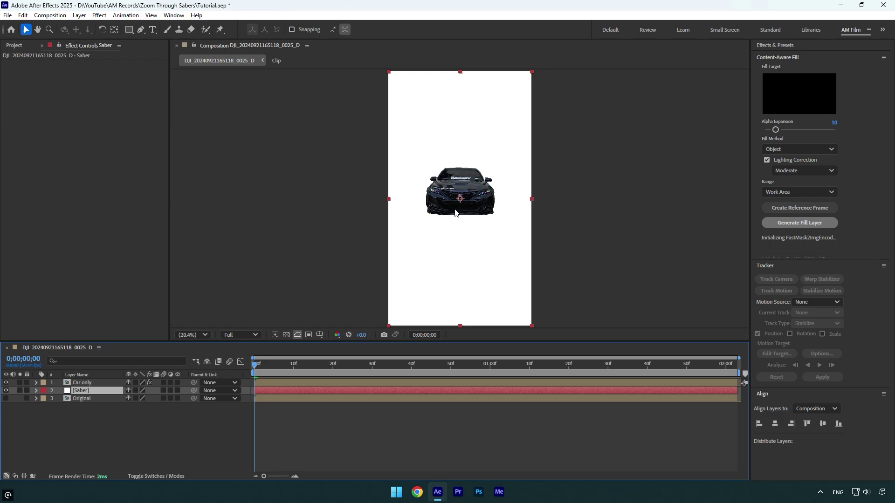
pyautogui.hotkey('ctrl', 'space')
pyautogui.write('saber')
pyautogui.press('Return')
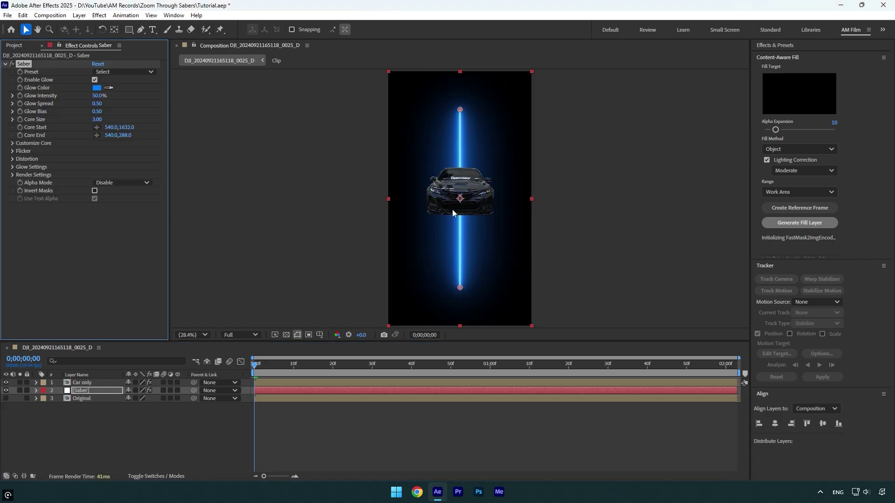
# Set the Saber's Composite Settings to Transparent and Core Type to Layer Masks
pyautogui.click(12, 175)
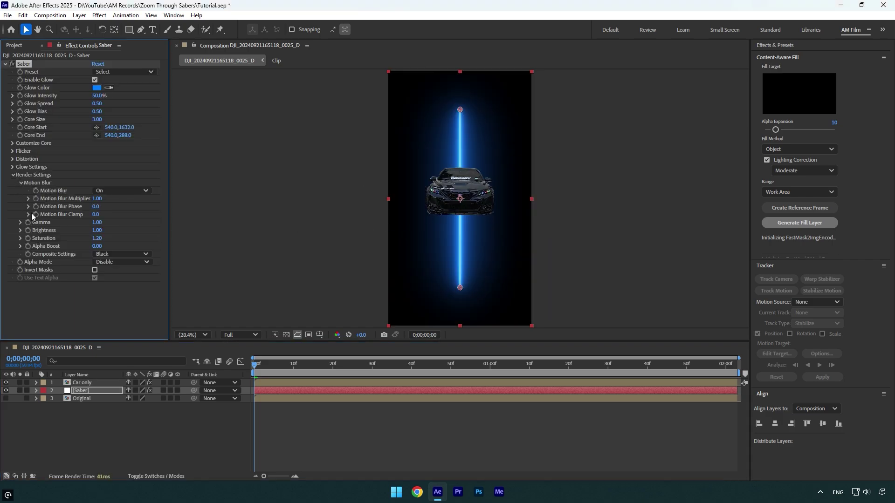
pyautogui.click(107, 255)
pyautogui.click(116, 261)
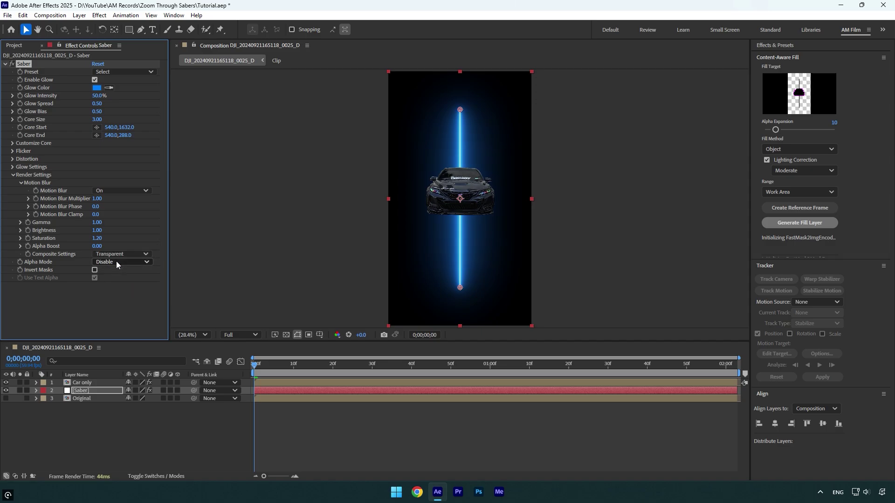
pyautogui.click(12, 143)
pyautogui.click(112, 152)
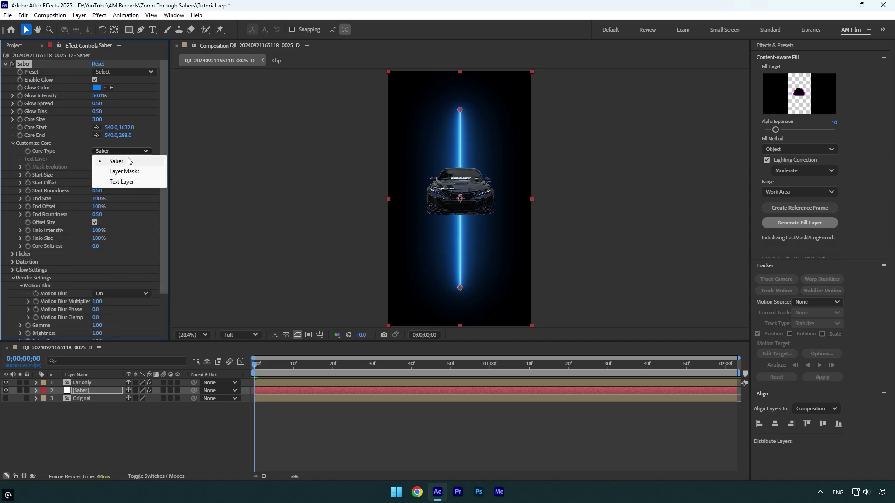
pyautogui.click(129, 172)
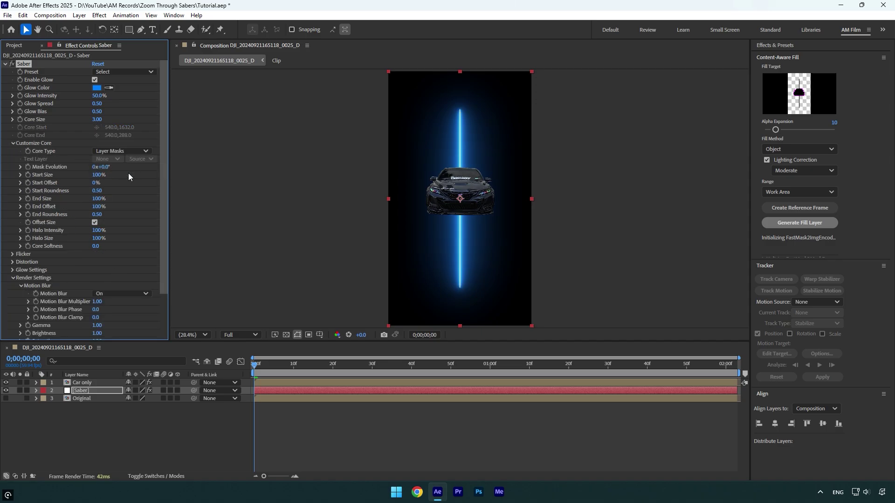
# Draw a circular ellipse mask on the Saber solid to form a glowing ring
pyautogui.click(129, 30)
pyautogui.click(154, 49)
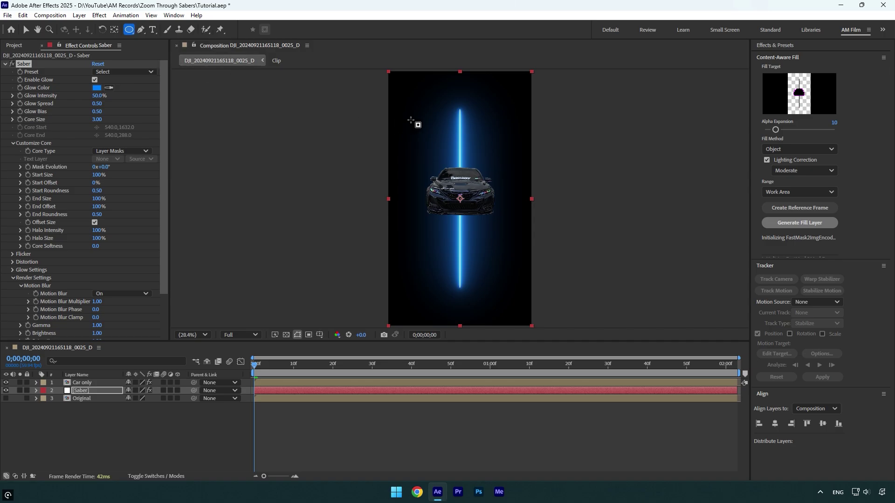
pyautogui.moveTo(410, 120); pyautogui.dragTo(473, 161)
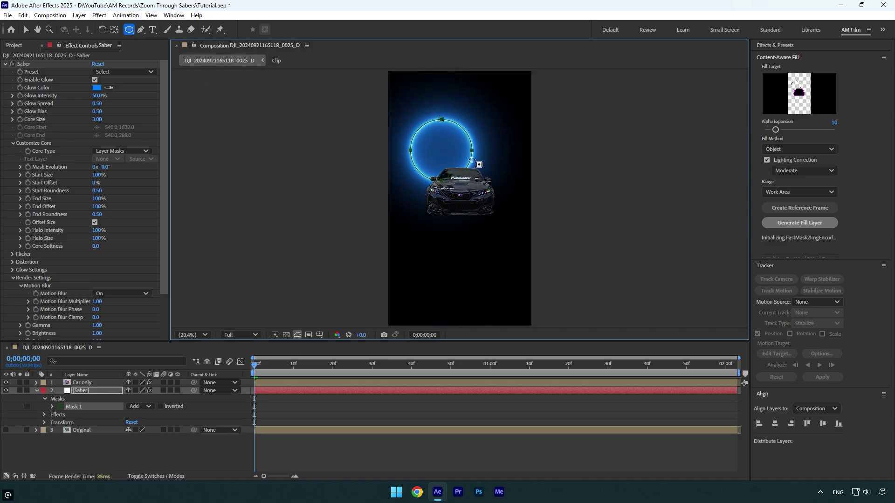
pyautogui.press('v')
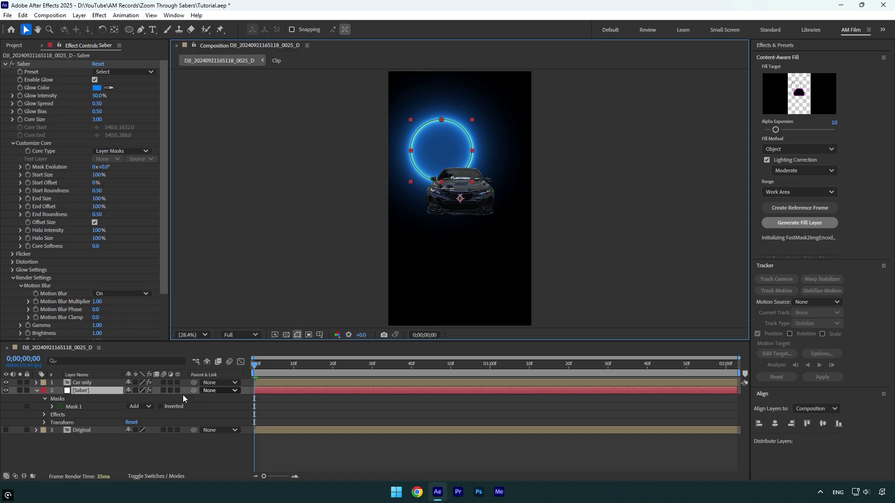
# Centre the Saber layer's anchor point, then align the ring horizontally and vertically in the composition
pyautogui.click(84, 392)
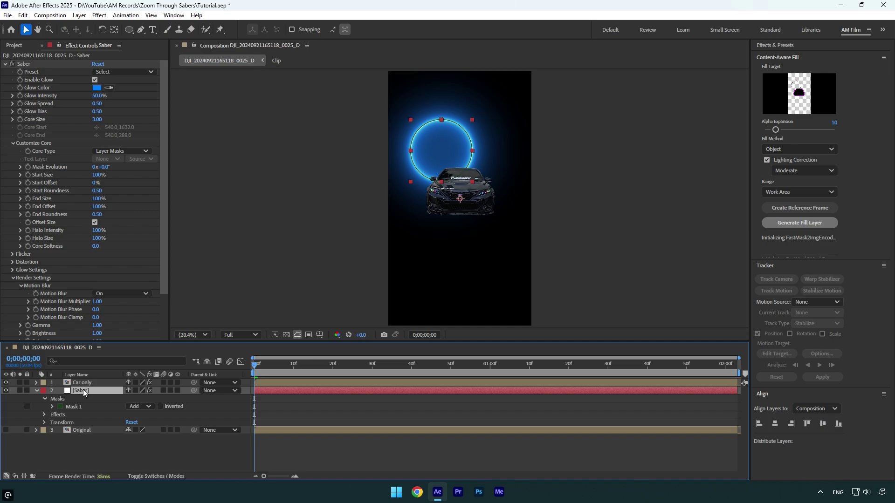
pyautogui.click(115, 31)
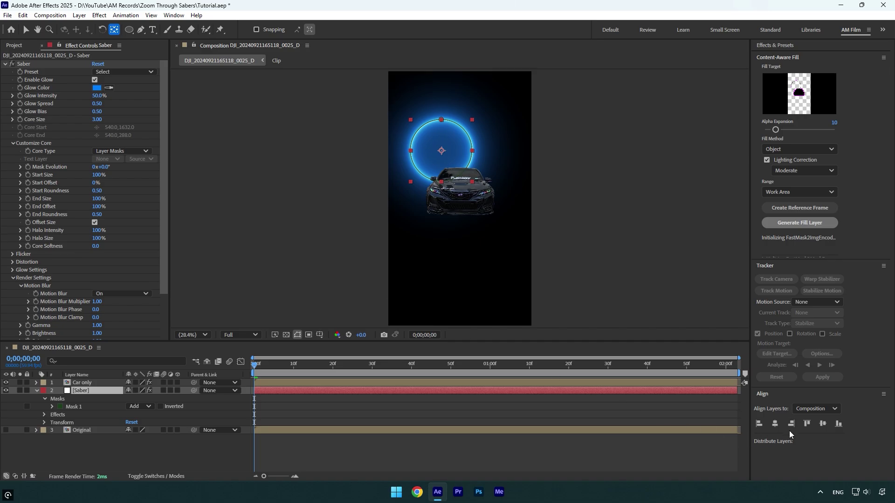
pyautogui.click(775, 424)
pyautogui.click(823, 424)
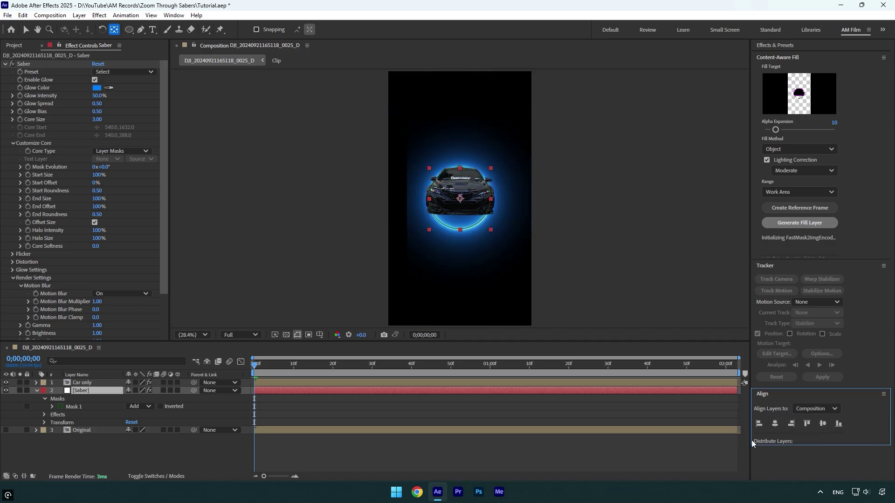
# Apply the Energize Saber preset, move Saber above Car only, and make all three layers 3D
pyautogui.click(103, 74)
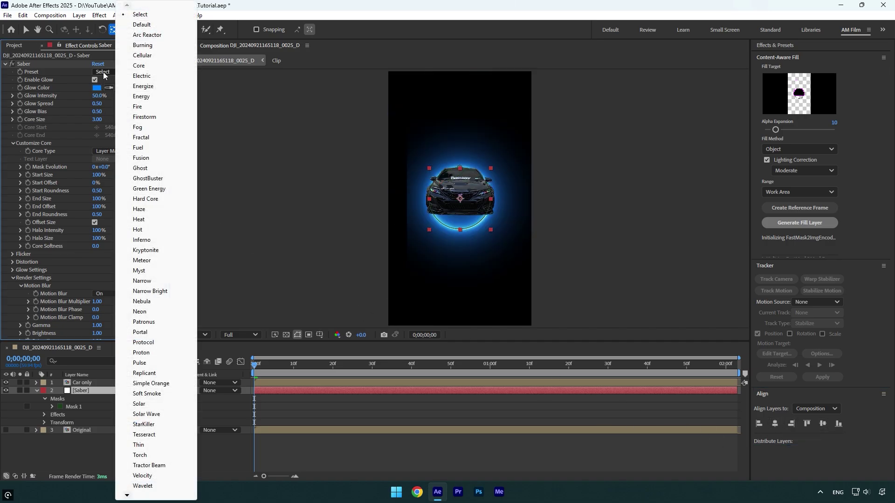
pyautogui.click(143, 87)
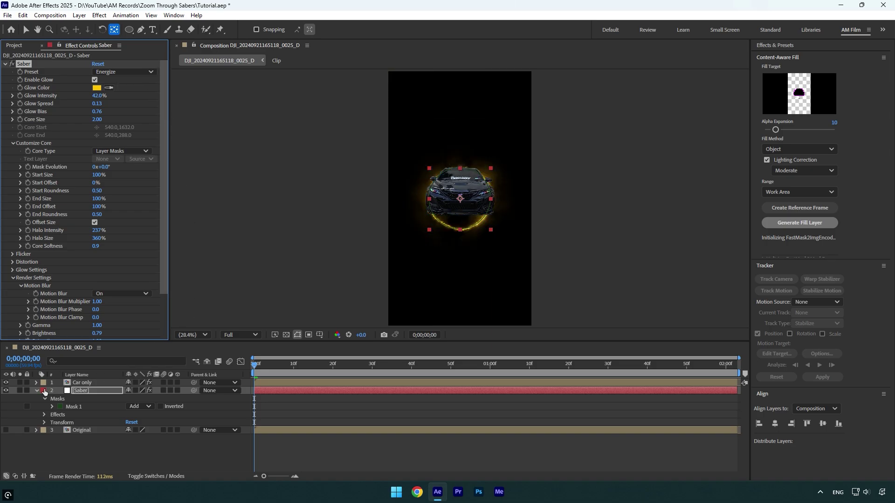
pyautogui.click(38, 391)
pyautogui.moveTo(82, 390); pyautogui.dragTo(83, 383)
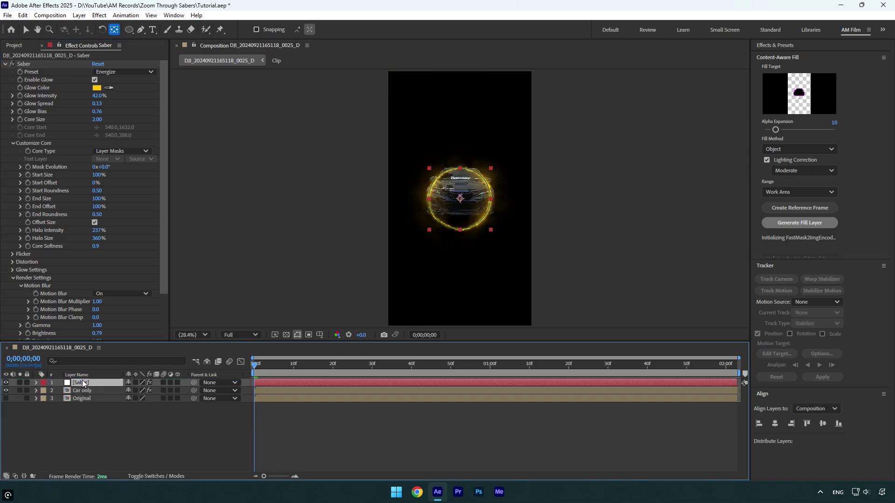
pyautogui.moveTo(178, 382); pyautogui.dragTo(177, 401)
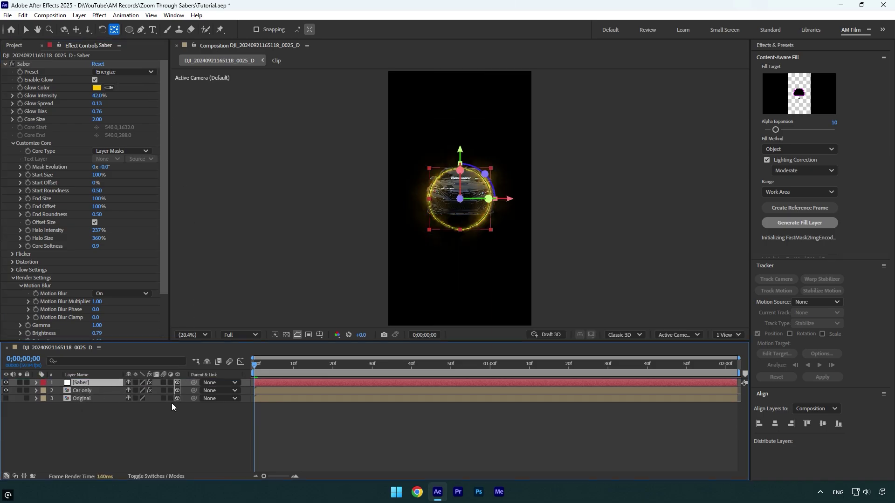
# Set Z Position to 4207 for Car only and Original, and 1621 for Saber
pyautogui.moveTo(98, 423); pyautogui.dragTo(77, 384)
pyautogui.press('p')
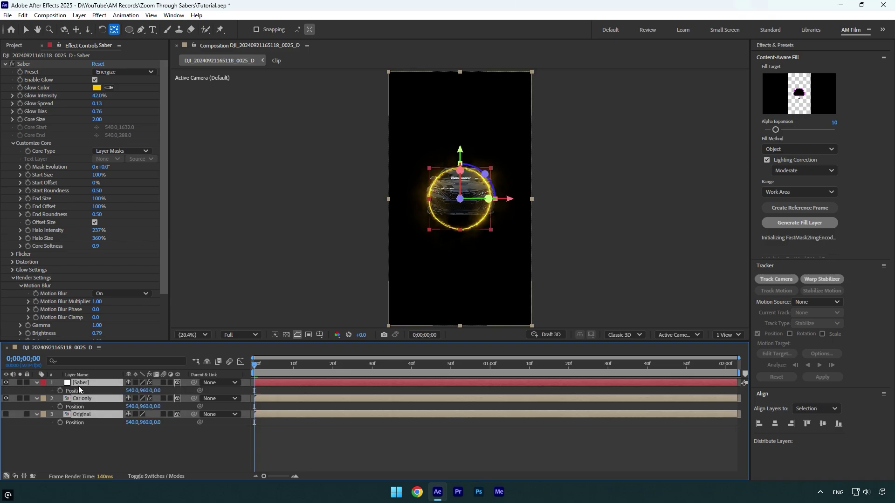
pyautogui.click(90, 436)
pyautogui.click(86, 400)
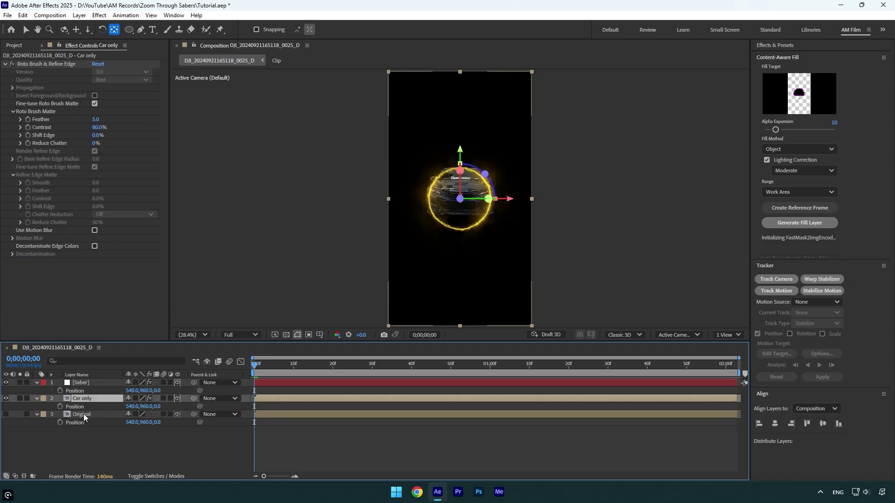
pyautogui.keyDown('ctrl'); pyautogui.click(83, 414); pyautogui.keyUp('ctrl')
pyautogui.moveTo(158, 407); pyautogui.dragTo(398, 381)
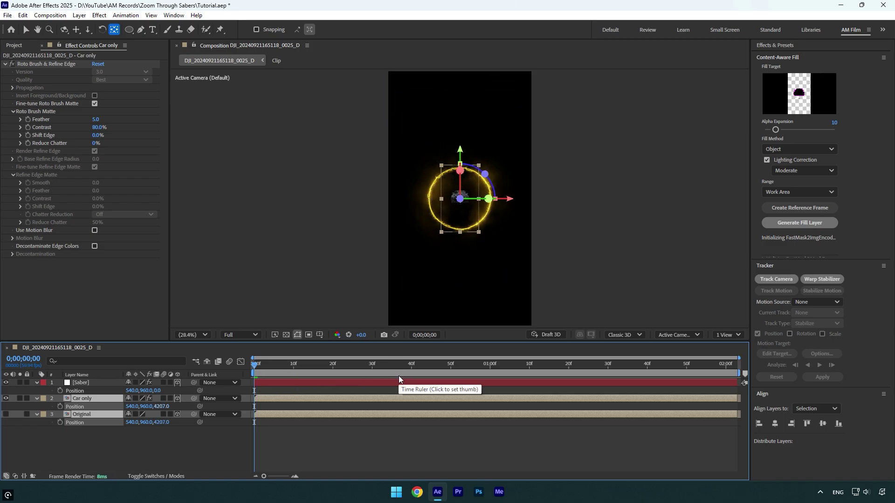
pyautogui.click(87, 383)
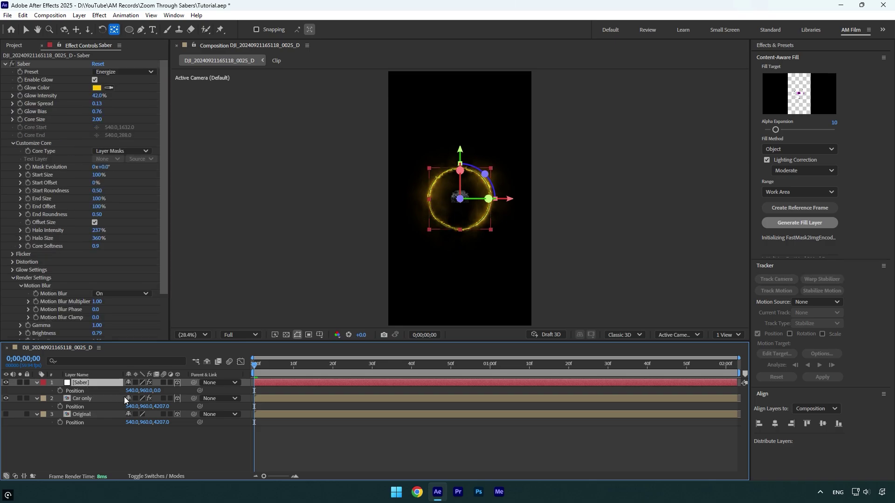
pyautogui.moveTo(157, 394); pyautogui.dragTo(210, 394)
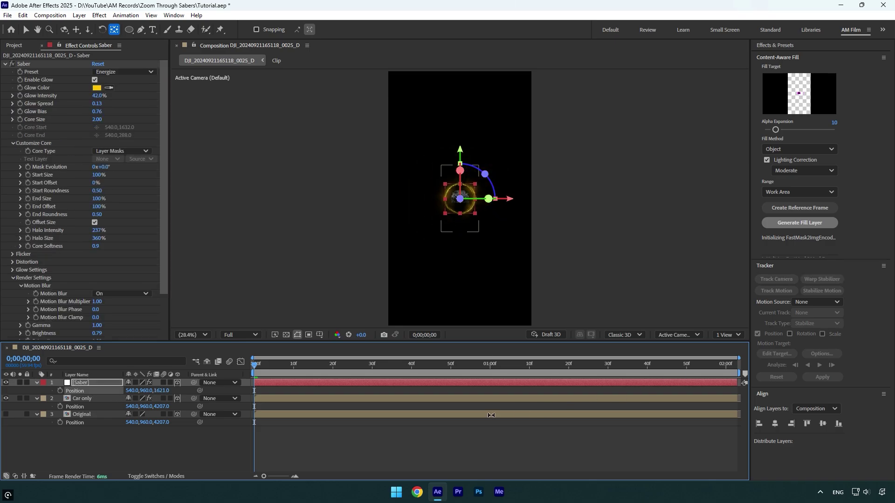
# Duplicate the Saber ring repeatedly, bringing each copy closer in Z (1208, 387, and nearer)
pyautogui.hotkey('ctrl', 'd')
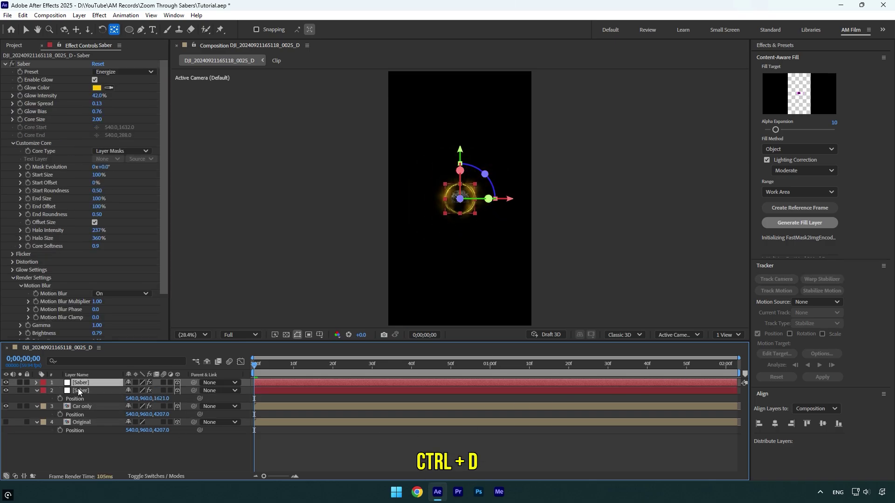
pyautogui.moveTo(163, 399); pyautogui.dragTo(43, 420)
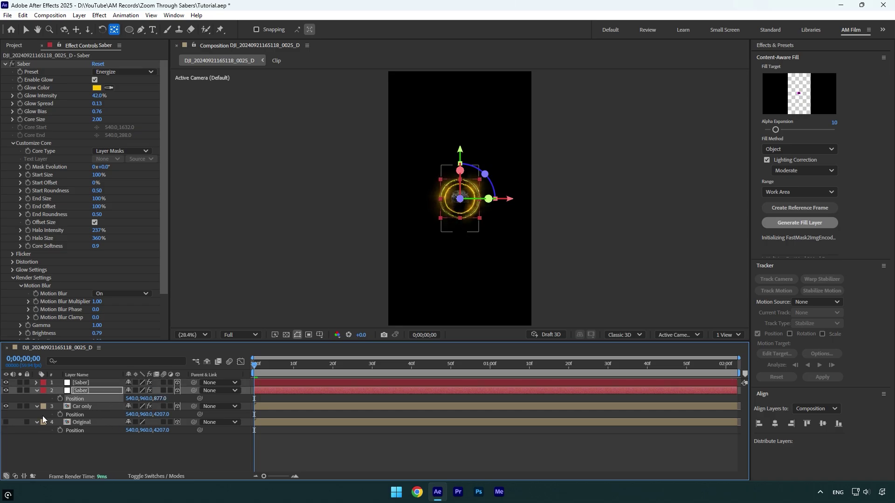
pyautogui.hotkey('ctrl', 'd')
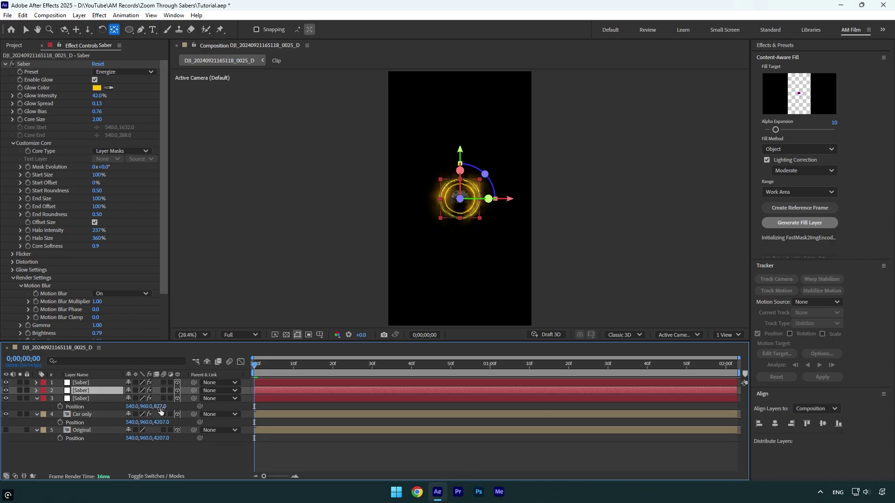
pyautogui.moveTo(160, 408); pyautogui.dragTo(123, 412)
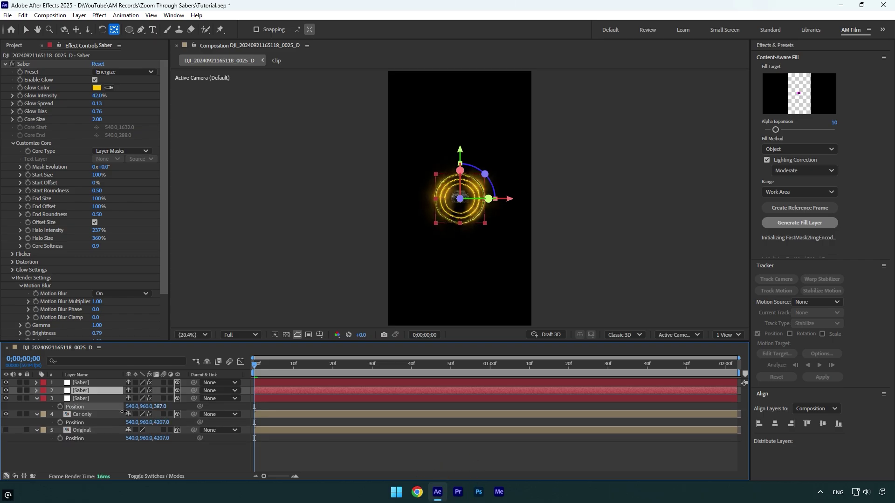
pyautogui.hotkey('ctrl', 'd')
pyautogui.moveTo(174, 425); pyautogui.dragTo(150, 432)
pyautogui.hotkey('ctrl', 'd')
pyautogui.hotkey('ctrl', 'd')
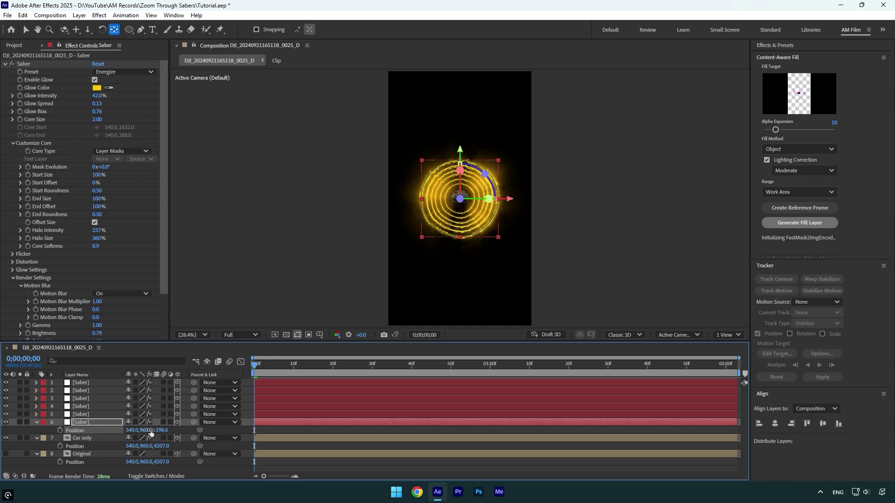
# Create Camera 1 as a Two-Node Camera with the 35mm preset and move it to the top
pyautogui.rightClick(143, 468)
pyautogui.moveTo(164, 352)
pyautogui.click(287, 397)
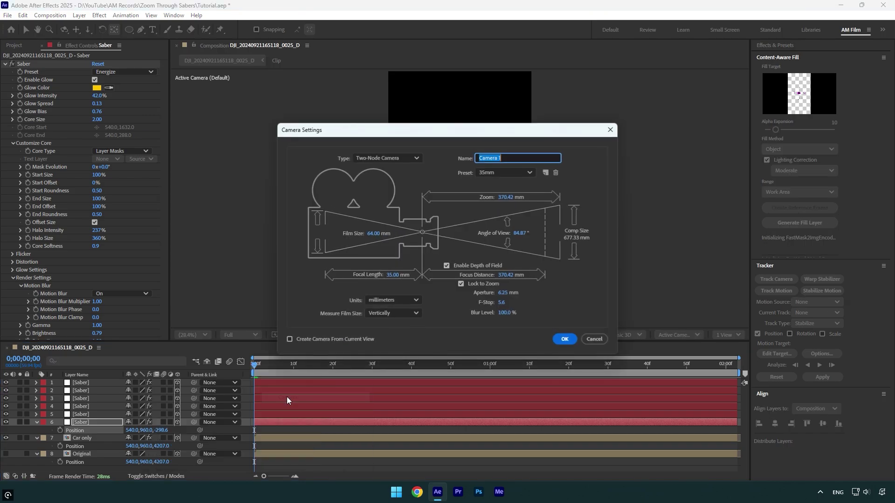
pyautogui.click(364, 159)
pyautogui.click(377, 184)
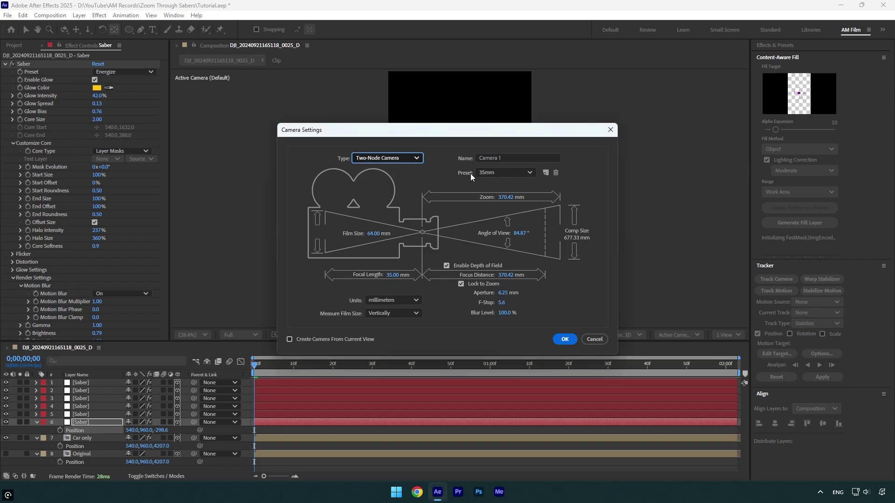
pyautogui.click(480, 173)
pyautogui.click(517, 244)
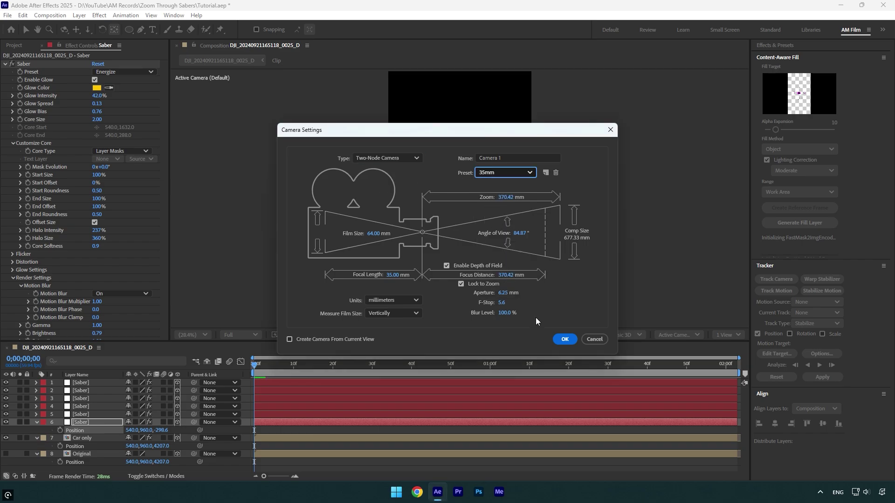
pyautogui.click(565, 339)
pyautogui.moveTo(87, 423); pyautogui.dragTo(85, 383)
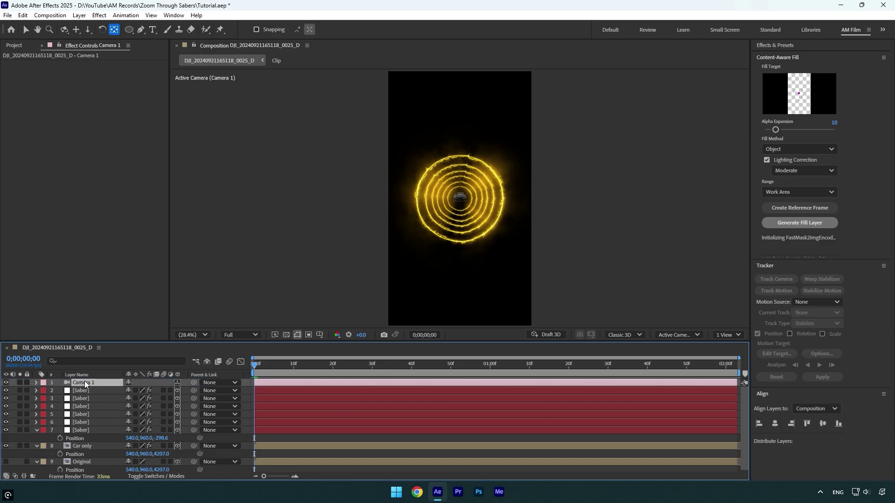
# Keyframe Camera 1's Point of Interest and Position at frame zero, then move to the one-second mark
pyautogui.click(36, 382)
pyautogui.click(43, 391)
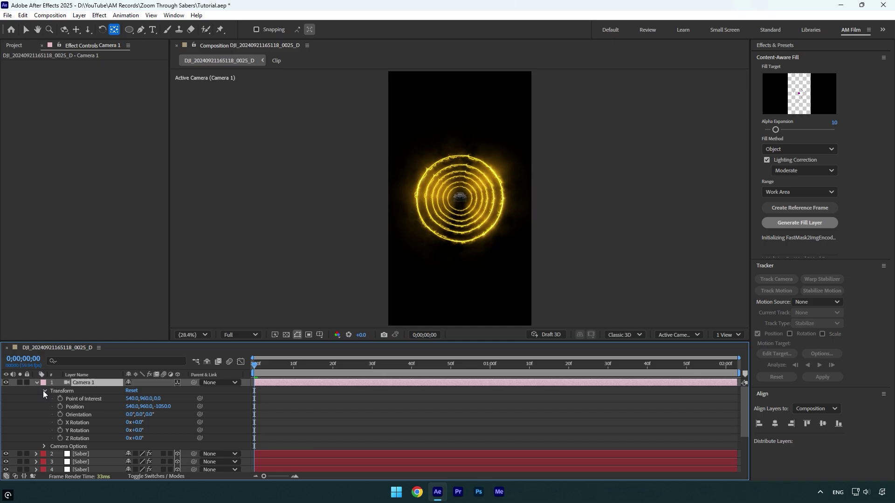
pyautogui.click(61, 399)
pyautogui.click(60, 406)
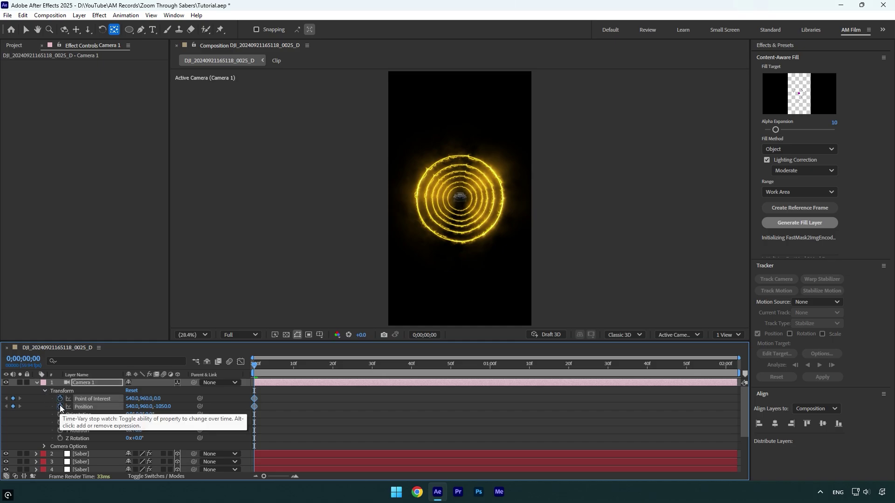
pyautogui.click(492, 374)
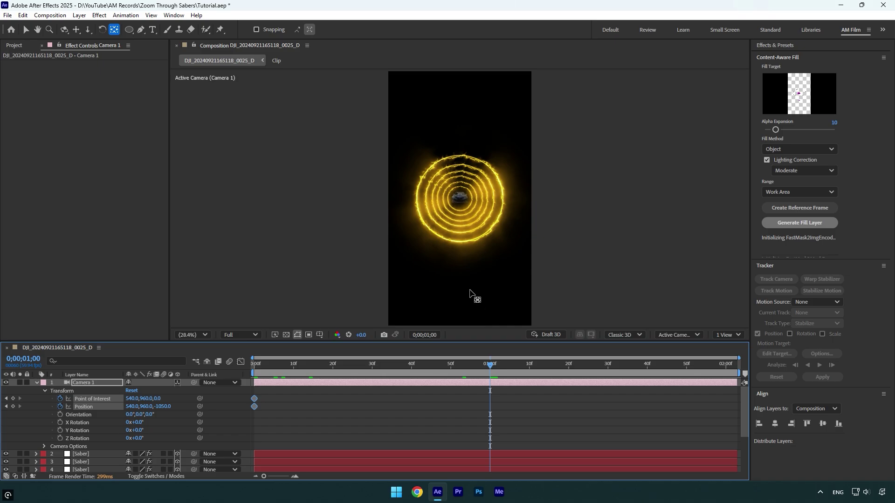
pyautogui.press('c')
pyautogui.press('c')
pyautogui.press('c')
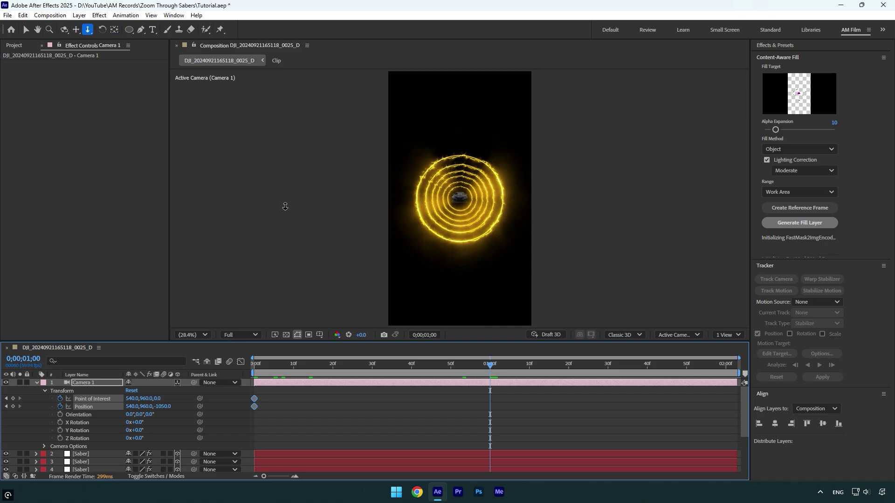
pyautogui.click(87, 30)
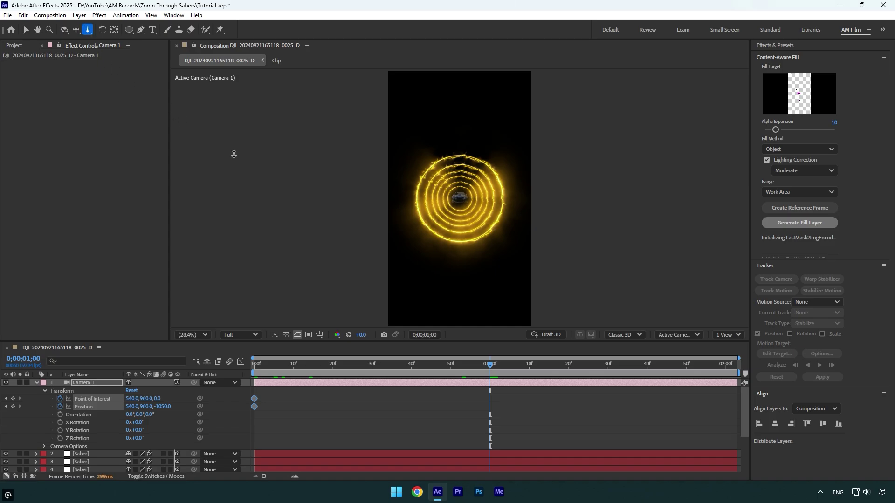
# Dolly Camera 1 forward through the Saber rings close to the car, then hide Original
pyautogui.moveTo(460, 197); pyautogui.dragTo(467, 149)
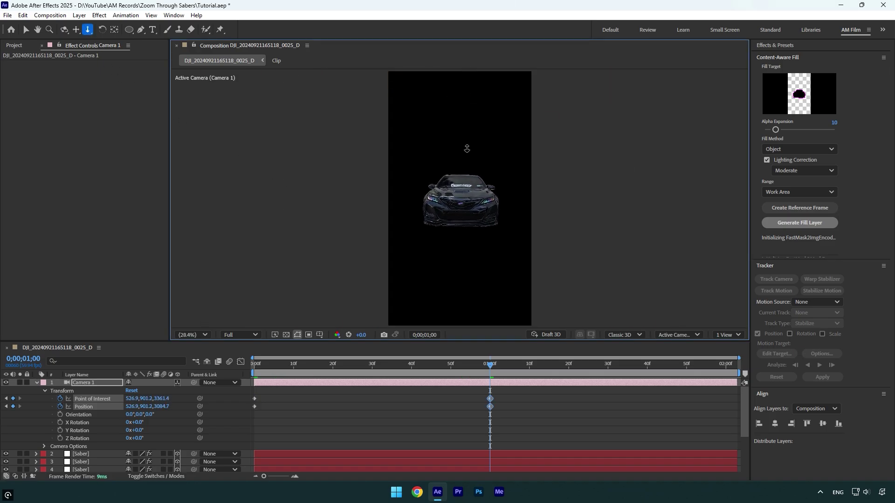
pyautogui.scroll(-5, 190, 443)
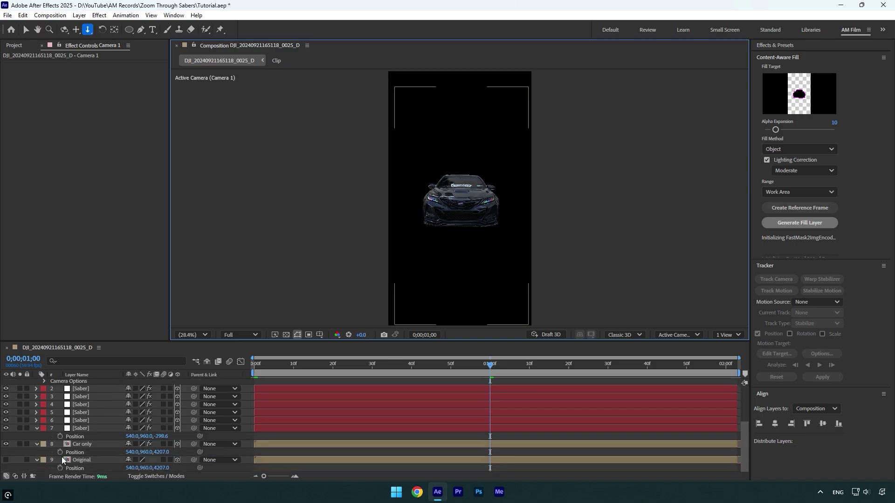
pyautogui.click(6, 460)
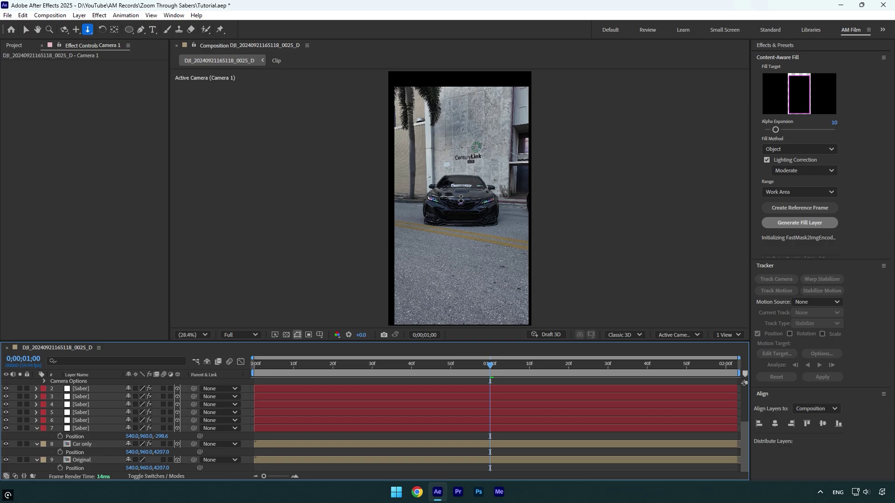
pyautogui.moveTo(461, 198); pyautogui.dragTo(466, 165)
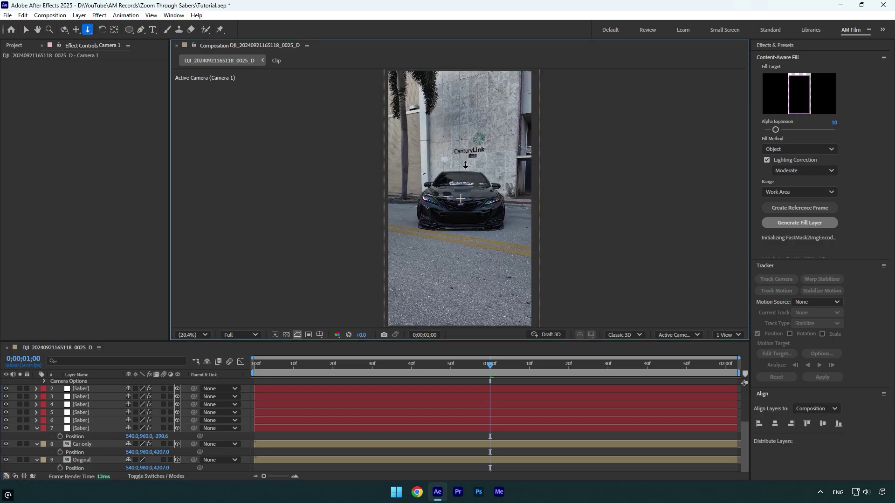
pyautogui.click(6, 461)
# Preview the camera zoom through the rings from the start of the composition
pyautogui.press('Home')
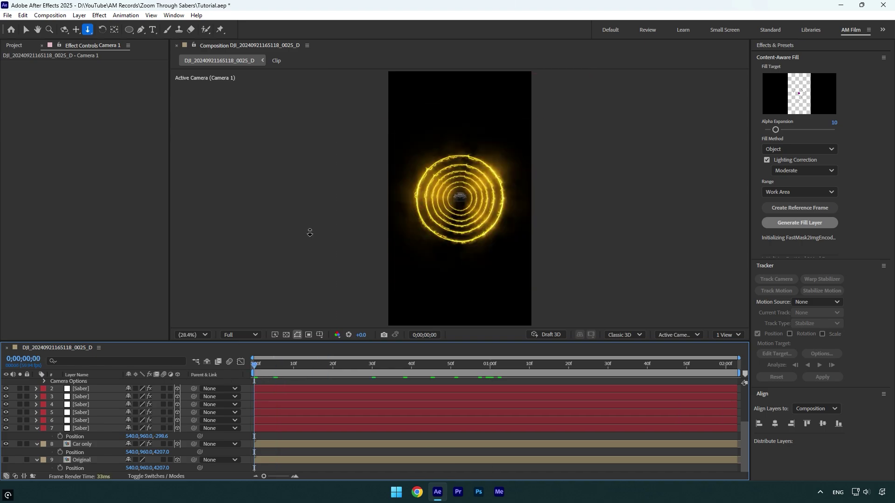
pyautogui.press('space')
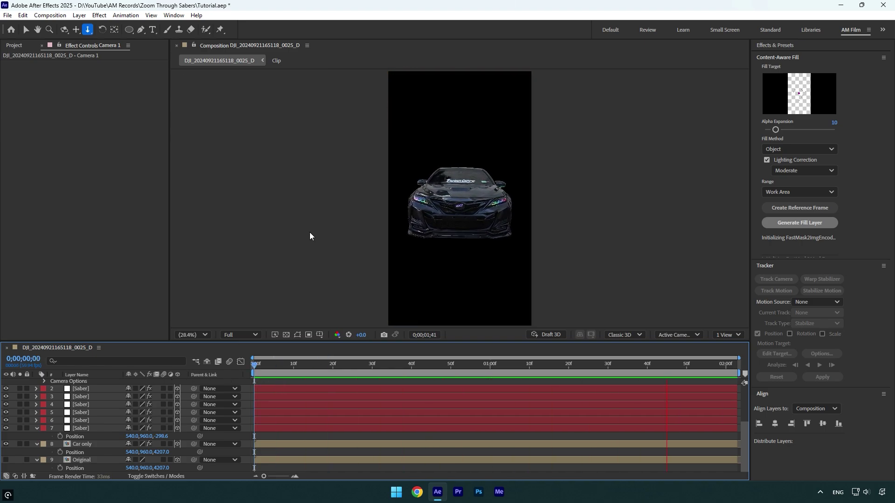
pyautogui.press('space')
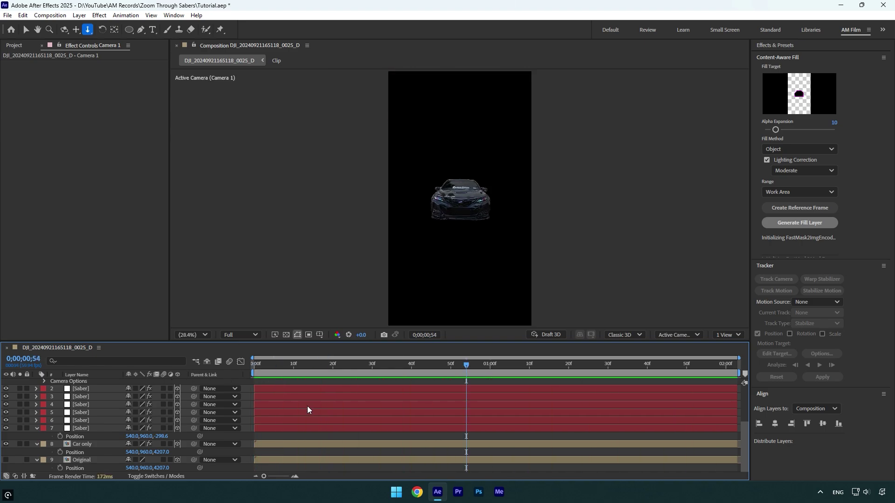
# Show the Original layer again and set its Opacity to 0%
pyautogui.click(6, 461)
pyautogui.press('v')
pyautogui.click(68, 460)
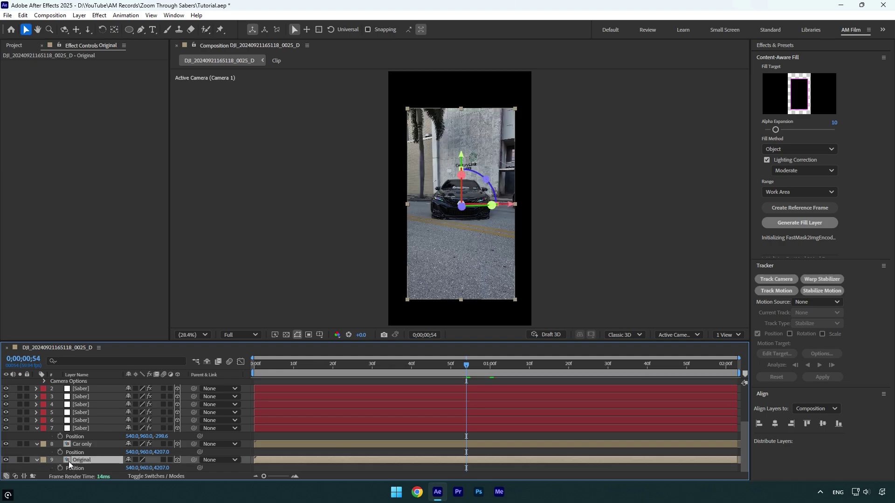
pyautogui.press('t')
pyautogui.click(132, 468)
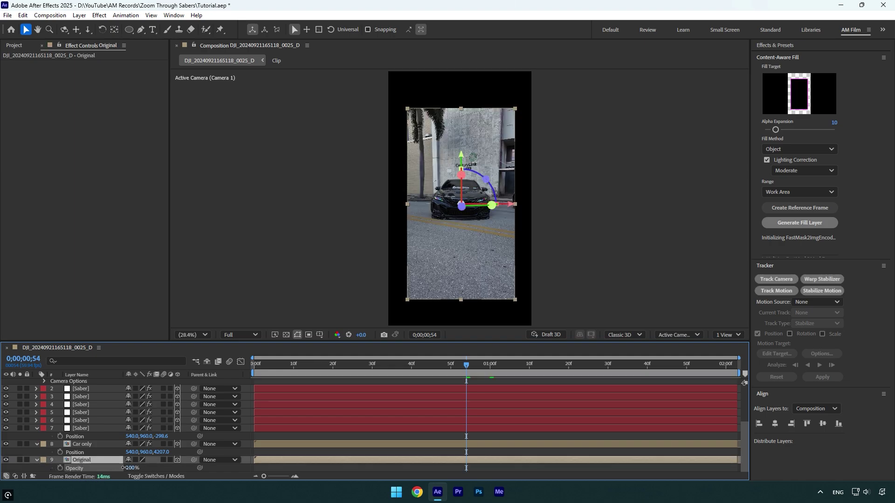
pyautogui.write('0')
pyautogui.press('Return')
# Keyframe Original's opacity, shifting the 0% key to about 0;51 so it fades to 100% at 1;40
pyautogui.moveTo(463, 380); pyautogui.dragTo(648, 379)
pyautogui.click(60, 467)
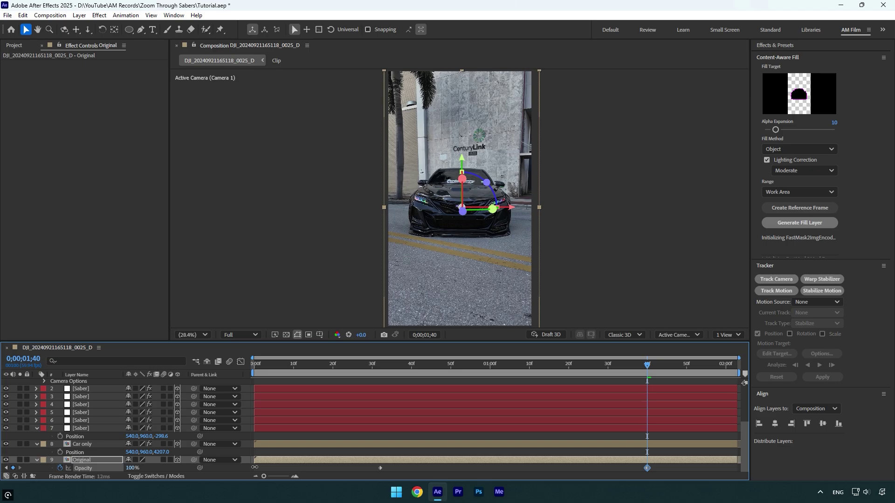
pyautogui.moveTo(498, 362); pyautogui.dragTo(340, 384)
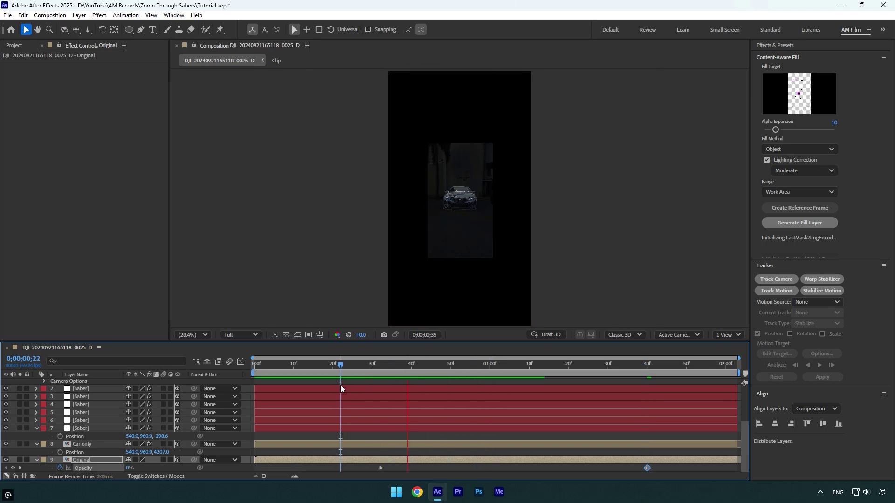
pyautogui.click(408, 373)
pyautogui.click(442, 374)
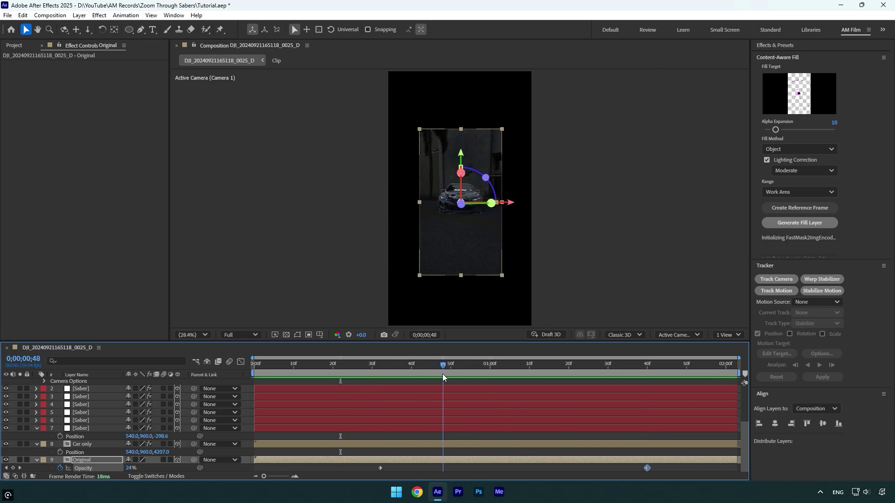
pyautogui.moveTo(380, 468); pyautogui.dragTo(455, 468)
pyautogui.moveTo(455, 375); pyautogui.dragTo(396, 382)
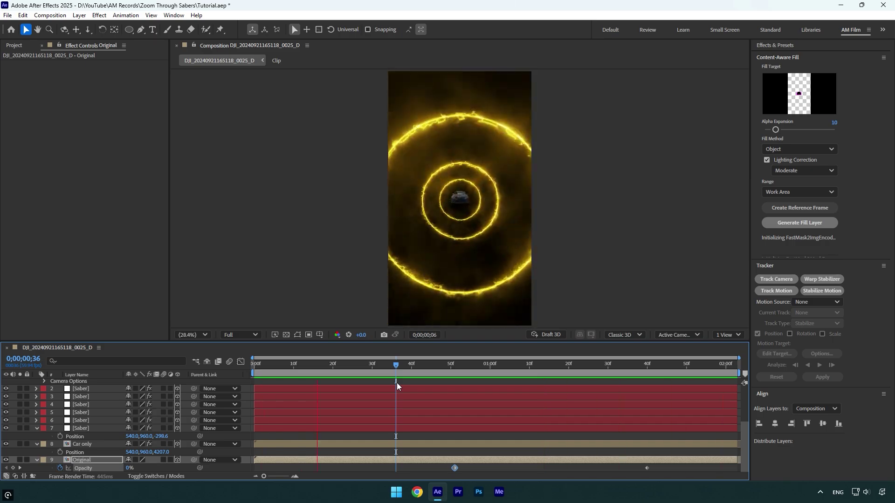
# Stop playback, select all four Camera 1 keyframes and show them in the speed graph
pyautogui.press('space')
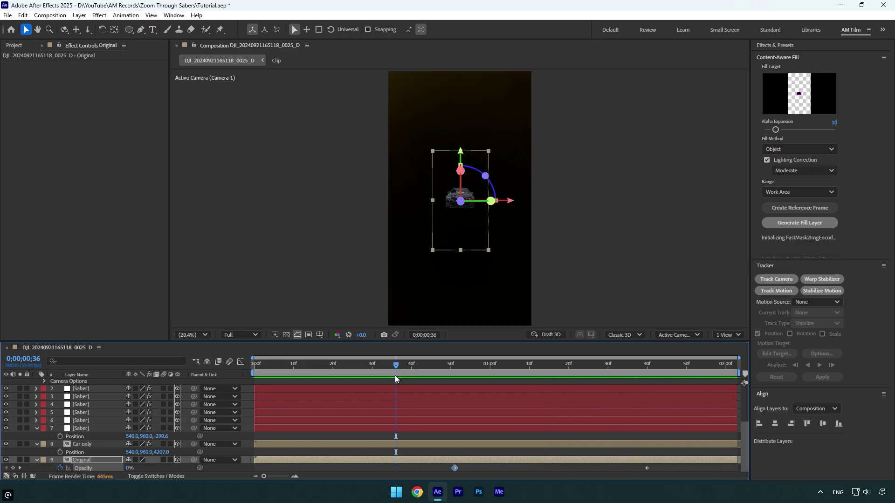
pyautogui.scroll(3, 401, 410)
pyautogui.moveTo(525, 420); pyautogui.dragTo(255, 395)
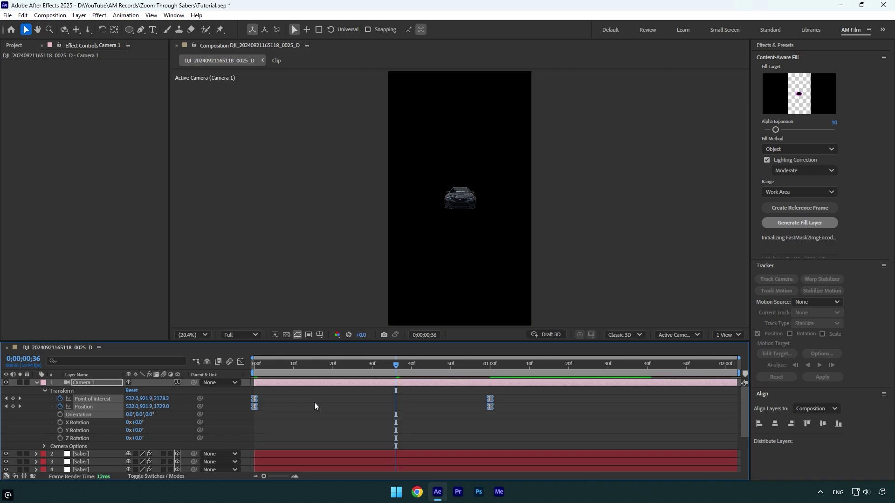
pyautogui.click(241, 363)
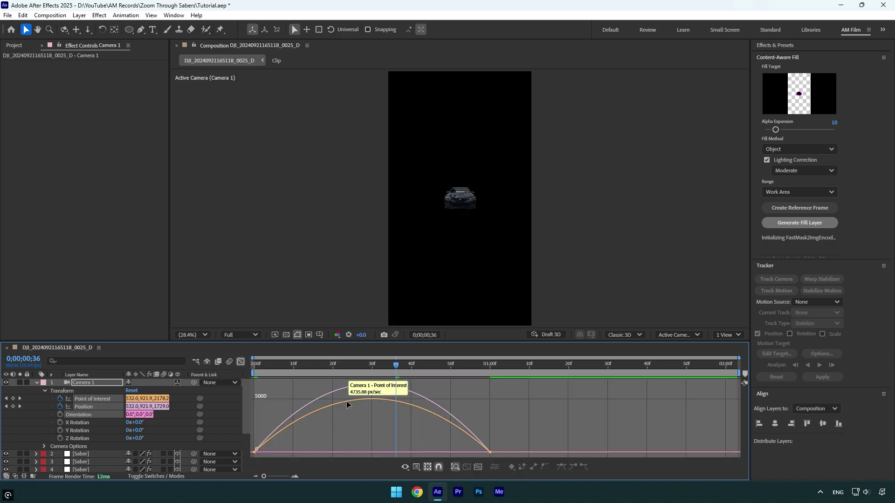
pyautogui.rightClick(378, 417)
pyautogui.click(411, 340)
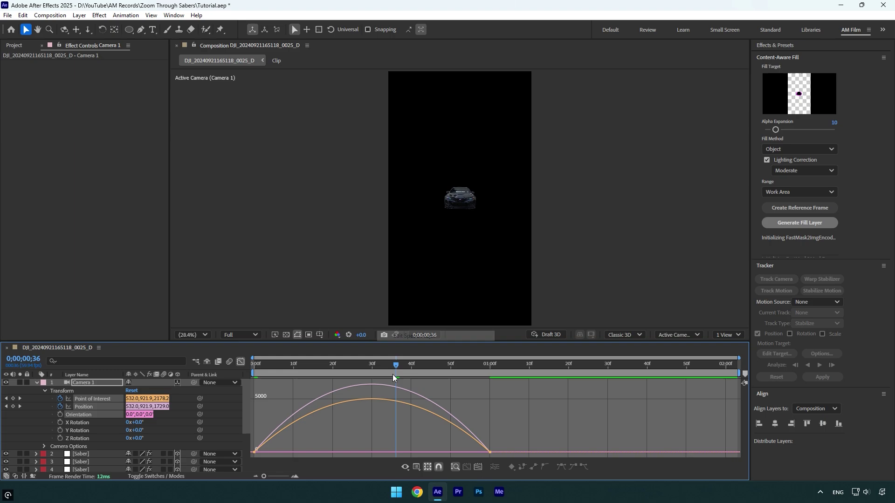
# Increase the starting keyframes' ease influence for a gradual start, then preview the camera move
pyautogui.moveTo(304, 438); pyautogui.dragTo(244, 461)
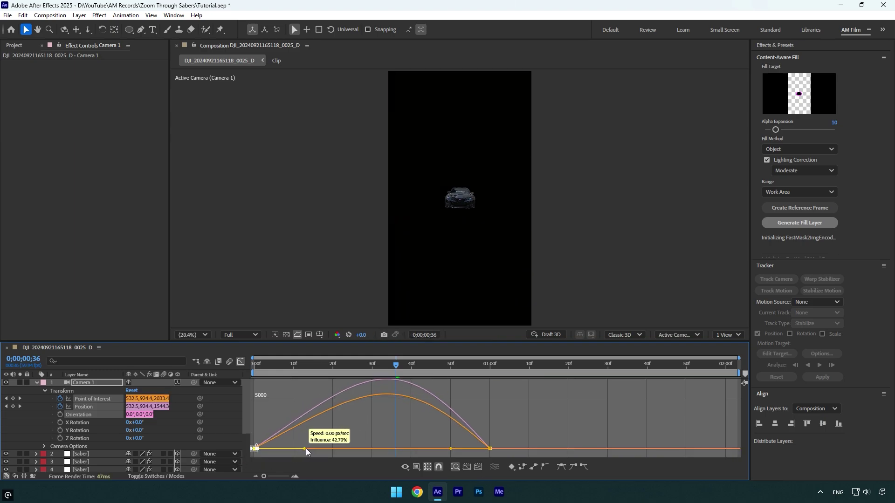
pyautogui.moveTo(306, 449); pyautogui.dragTo(320, 449)
pyautogui.press('space')
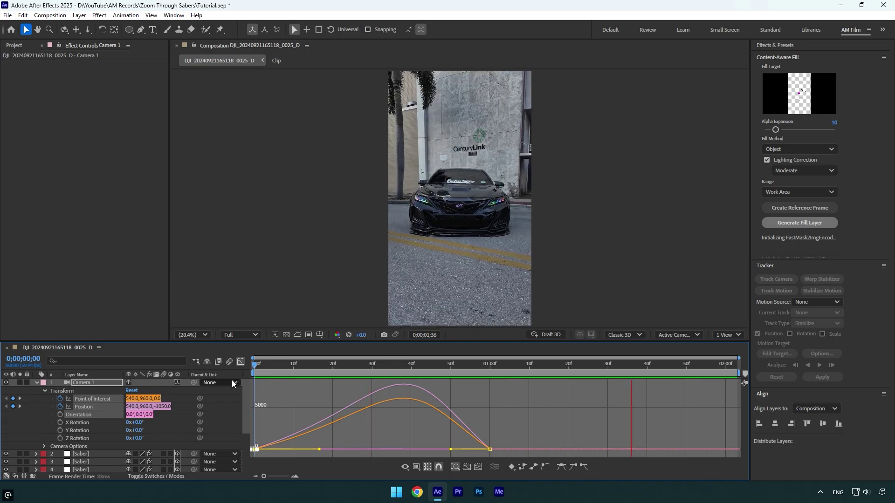
# Enable motion blur on Saber layers 2–7 and the composition, then preview to frame 0;00;00;16
pyautogui.click(240, 361)
pyautogui.press('u')
pyautogui.press('u')
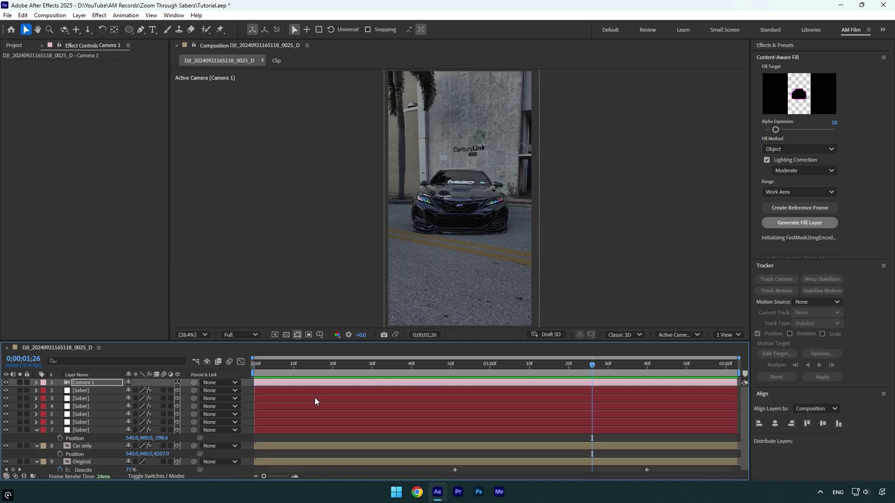
pyautogui.click(88, 391)
pyautogui.keyDown('shift'); pyautogui.click(84, 431); pyautogui.keyUp('shift')
pyautogui.click(164, 391)
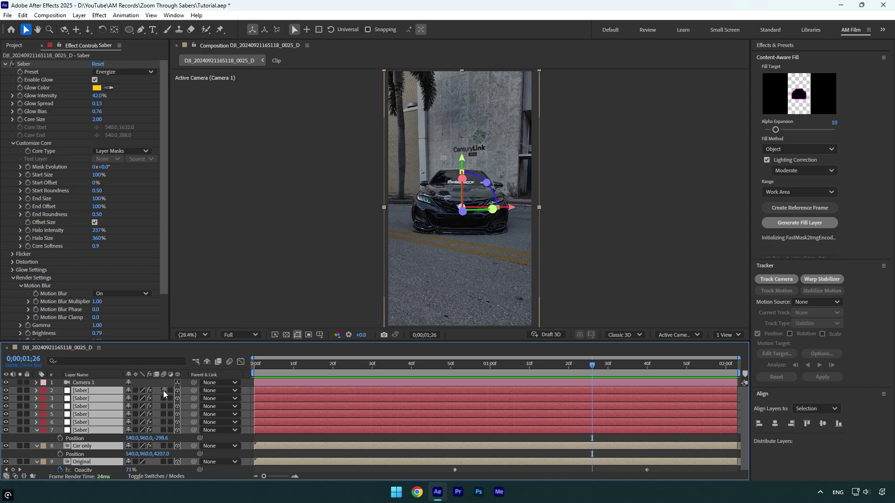
pyautogui.moveTo(267, 369); pyautogui.dragTo(178, 368)
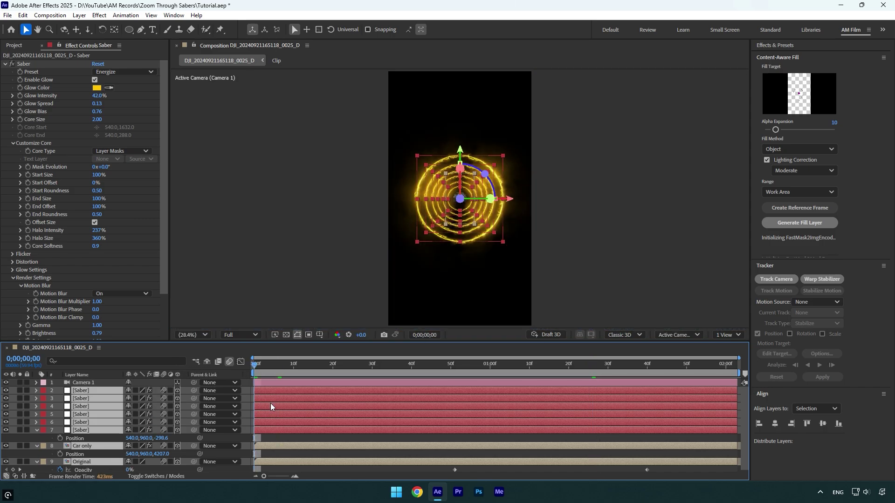
pyautogui.press('space')
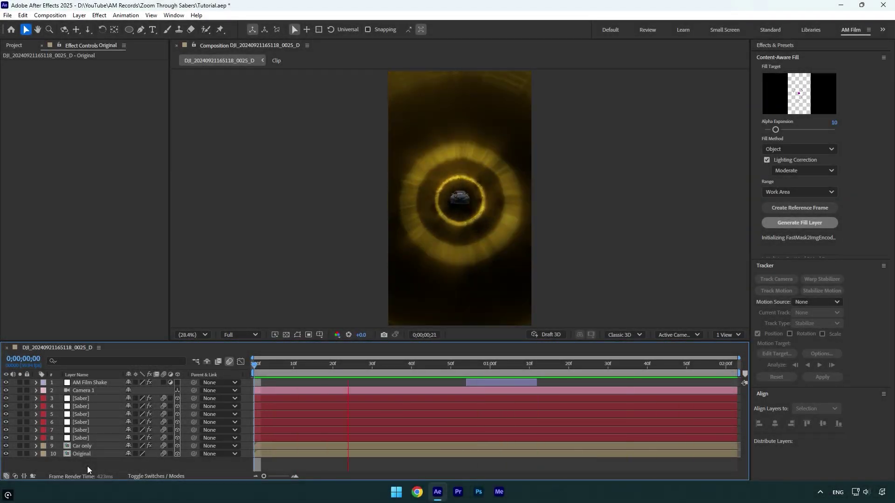
pyautogui.moveTo(298, 365); pyautogui.dragTo(317, 374)
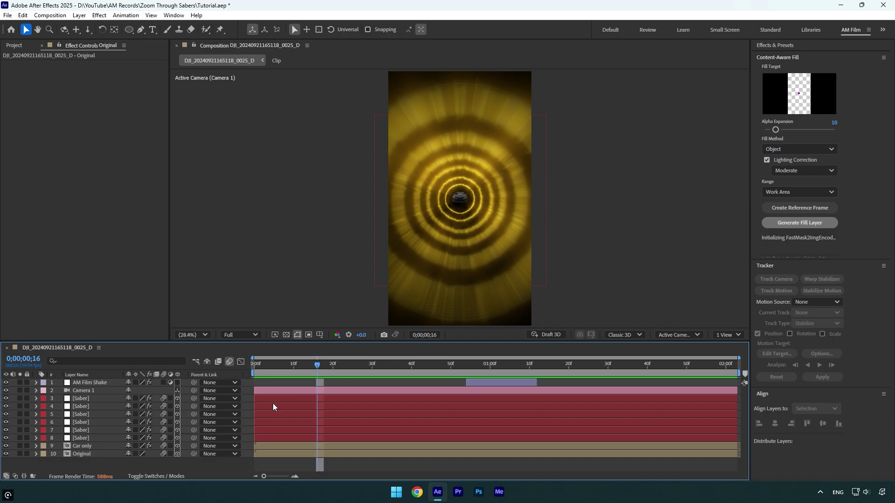
# Change Saber layer 7's glow colour from yellow to blue
pyautogui.click(92, 431)
pyautogui.click(96, 88)
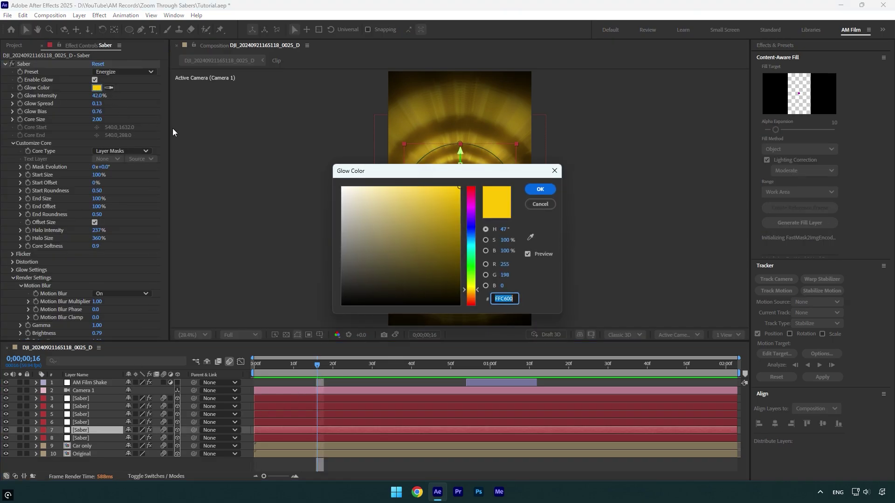
pyautogui.moveTo(401, 173); pyautogui.dragTo(145, 132)
pyautogui.moveTo(215, 181); pyautogui.dragTo(215, 194)
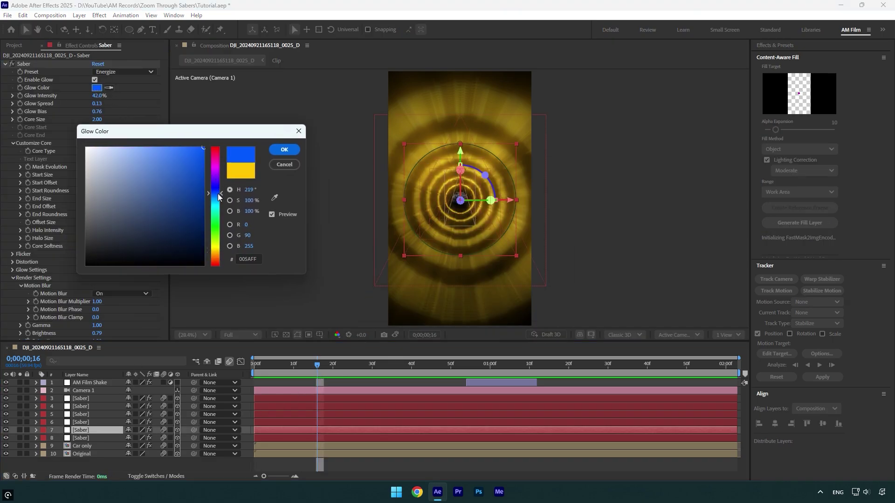
pyautogui.click(284, 149)
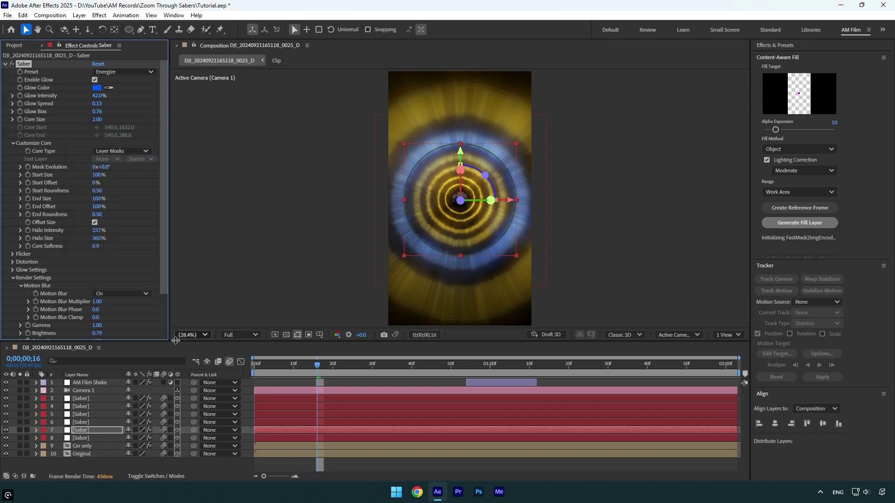
# Set new glow colours on Saber layers 5, 4 and 3, and start editing layer 8's glow colour
pyautogui.click(81, 415)
pyautogui.click(97, 87)
pyautogui.click(540, 189)
pyautogui.click(81, 406)
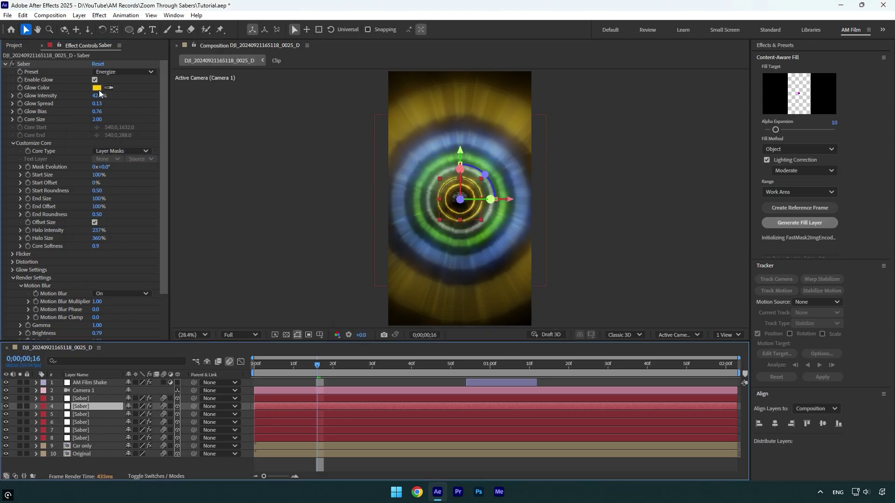
pyautogui.click(96, 87)
pyautogui.click(541, 189)
pyautogui.click(81, 398)
pyautogui.click(97, 88)
pyautogui.click(541, 189)
pyautogui.click(81, 438)
pyautogui.click(96, 88)
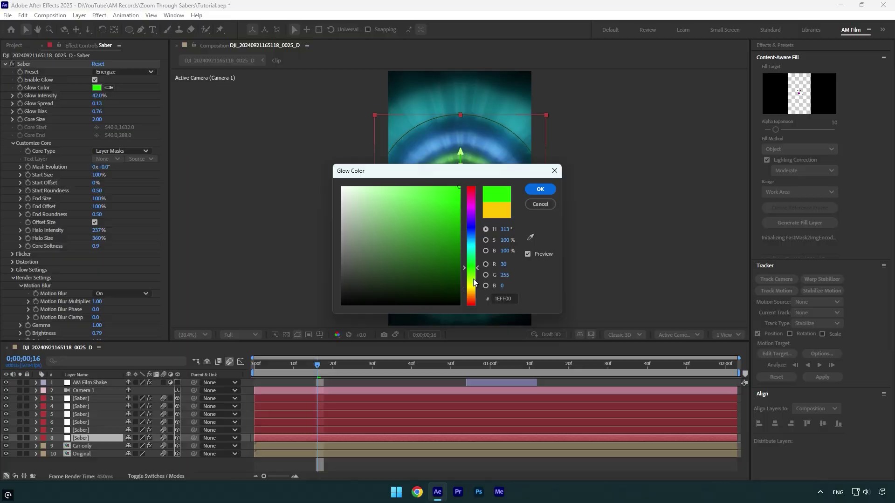